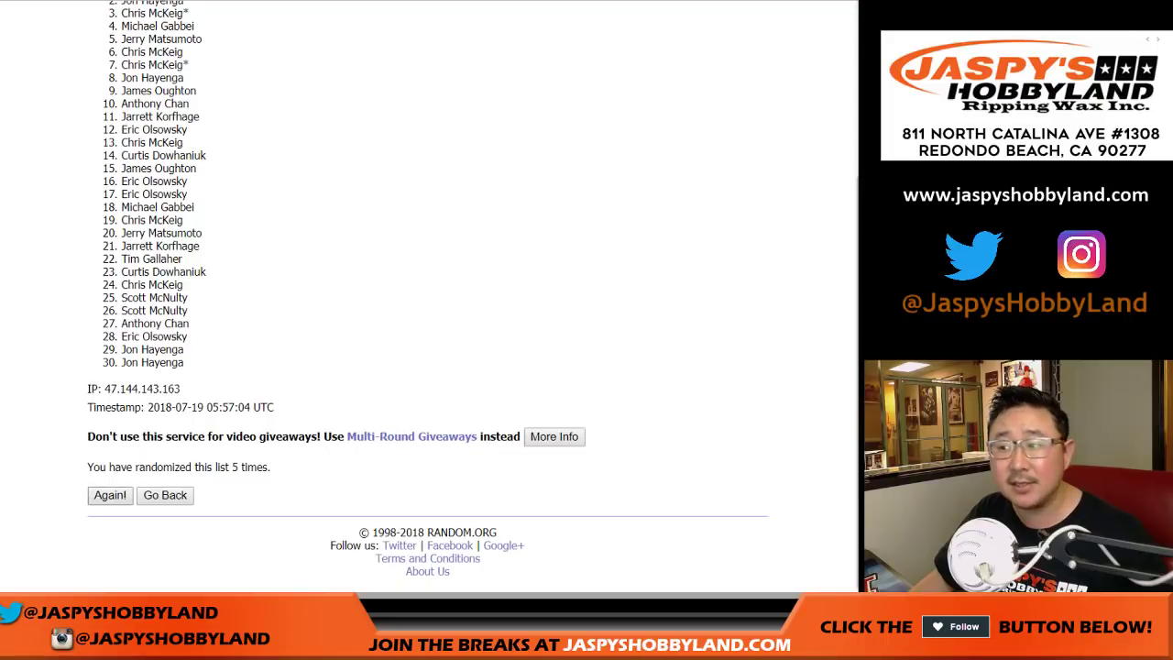
- Reshuffle the participant list until it has been randomized eight times
left_click(110, 495)
key("Return")
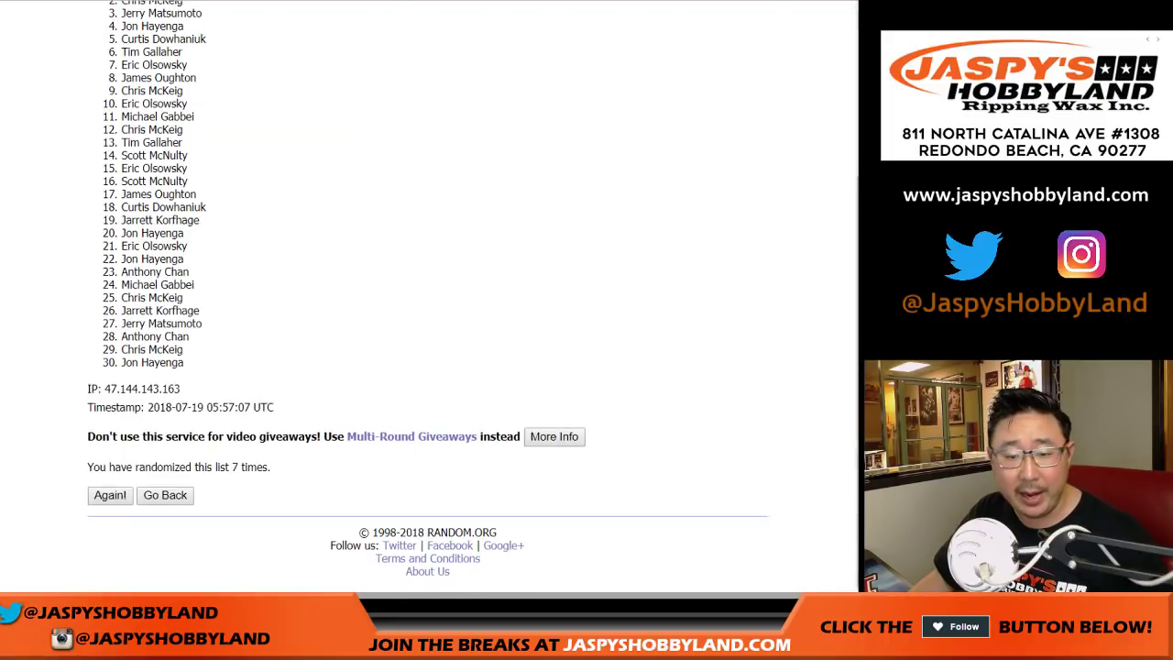
key("Return")
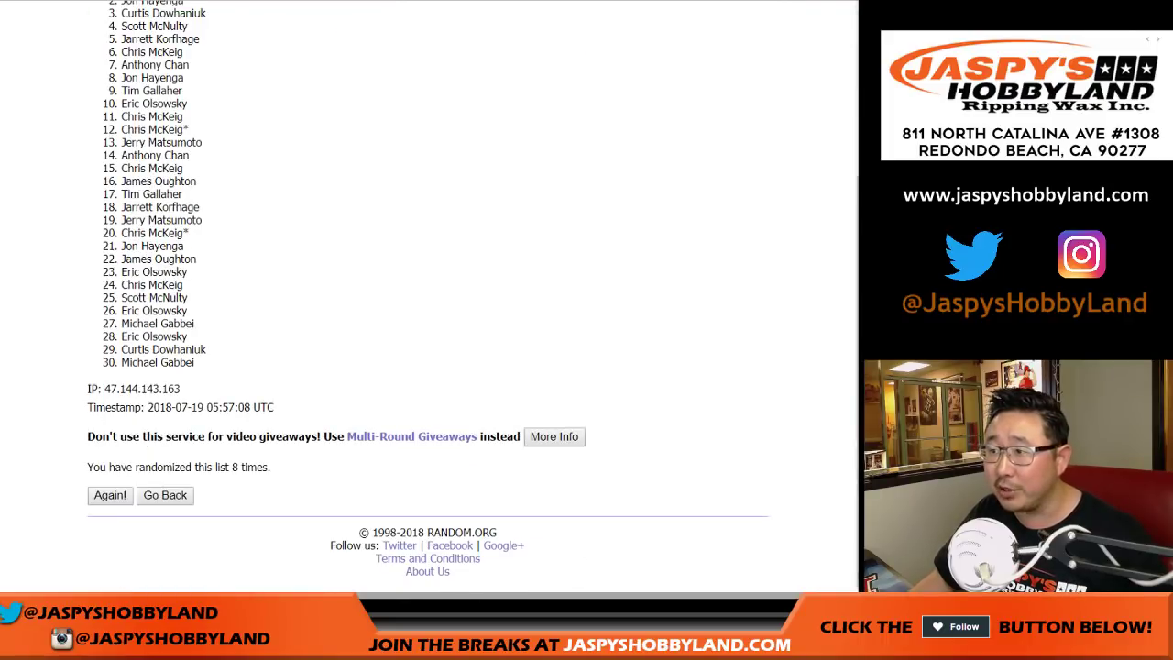
- Copy all 30 shuffled participant names and paste them into column A of the Google Sheets spreadsheet, starting at A1
scroll(427, 297, "up", 2)
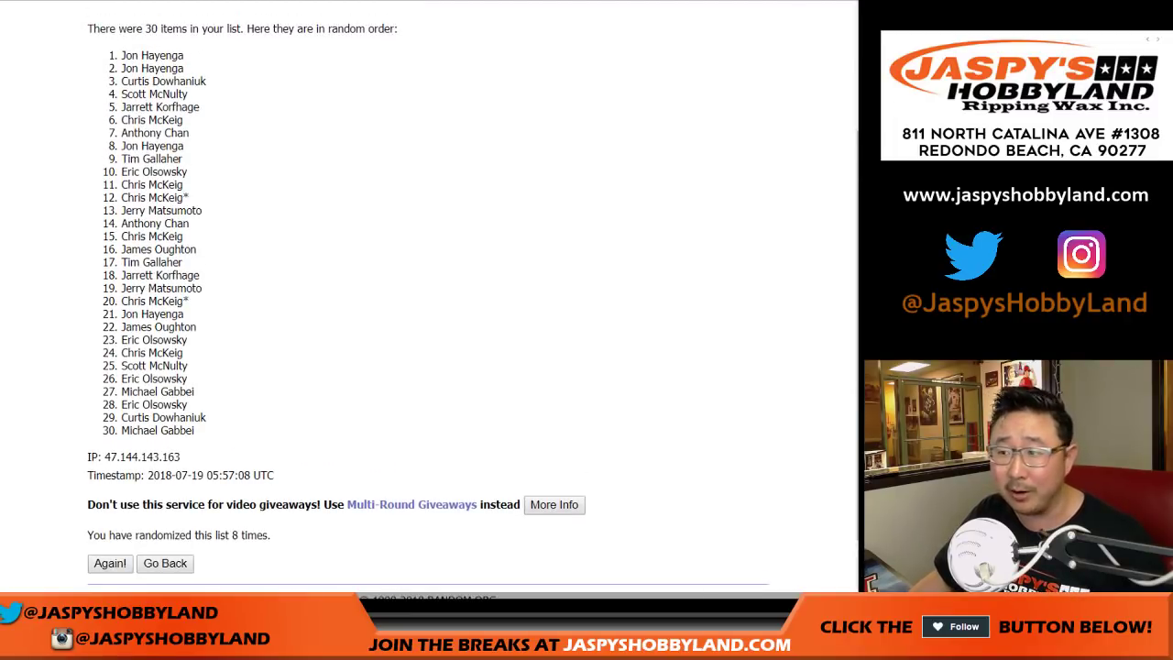
left_click_drag(121, 55, 194, 430)
key("ctrl+c")
scroll(427, 297, "down", 2)
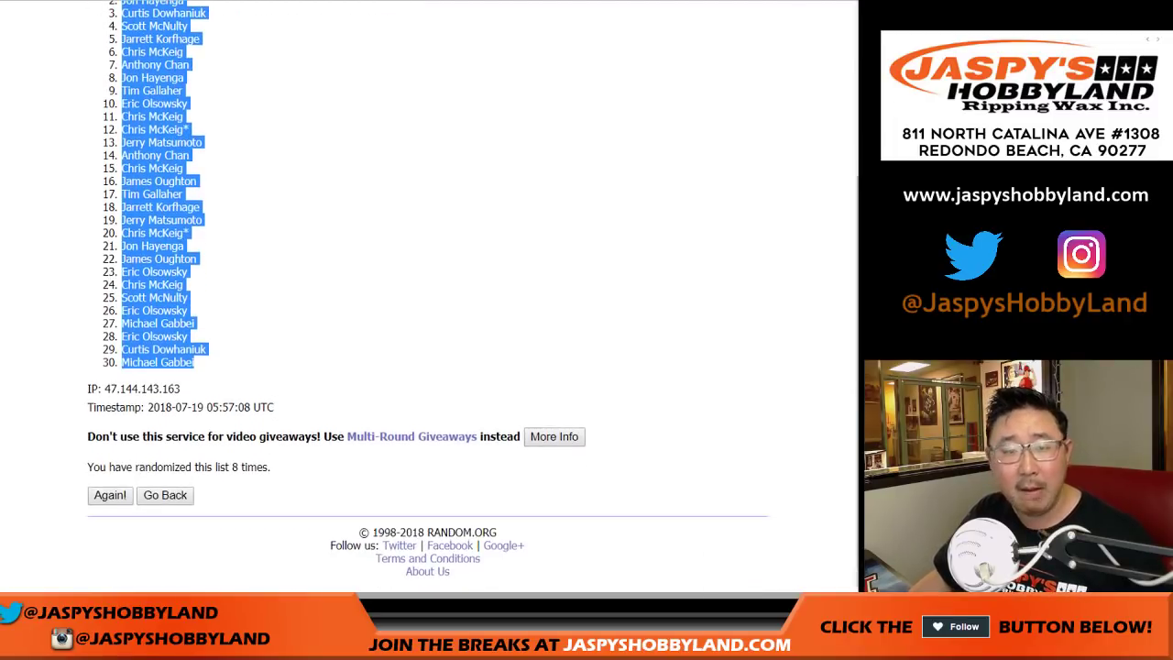
key("ctrl+Tab")
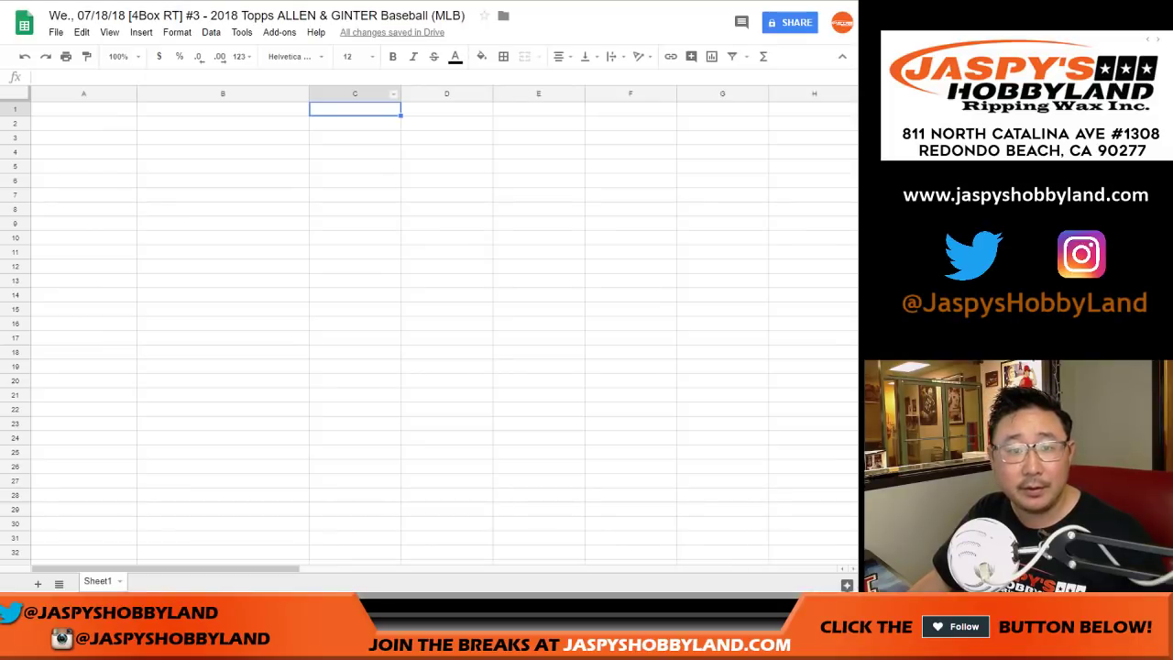
left_click(101, 110)
right_click(101, 110)
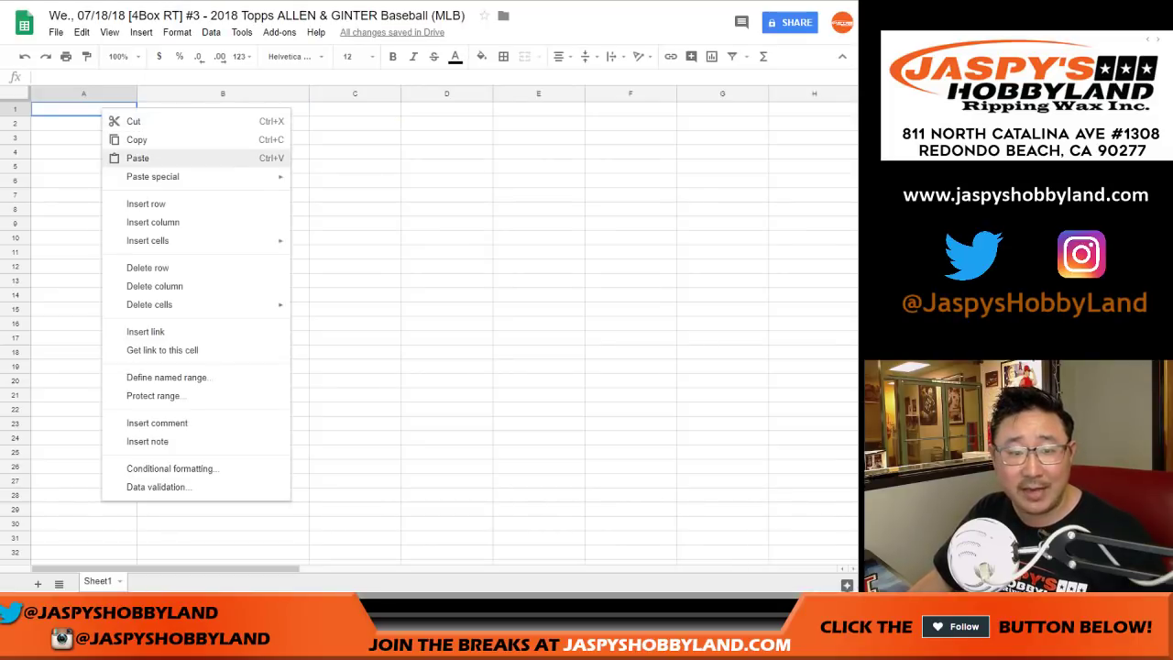
left_click(129, 157)
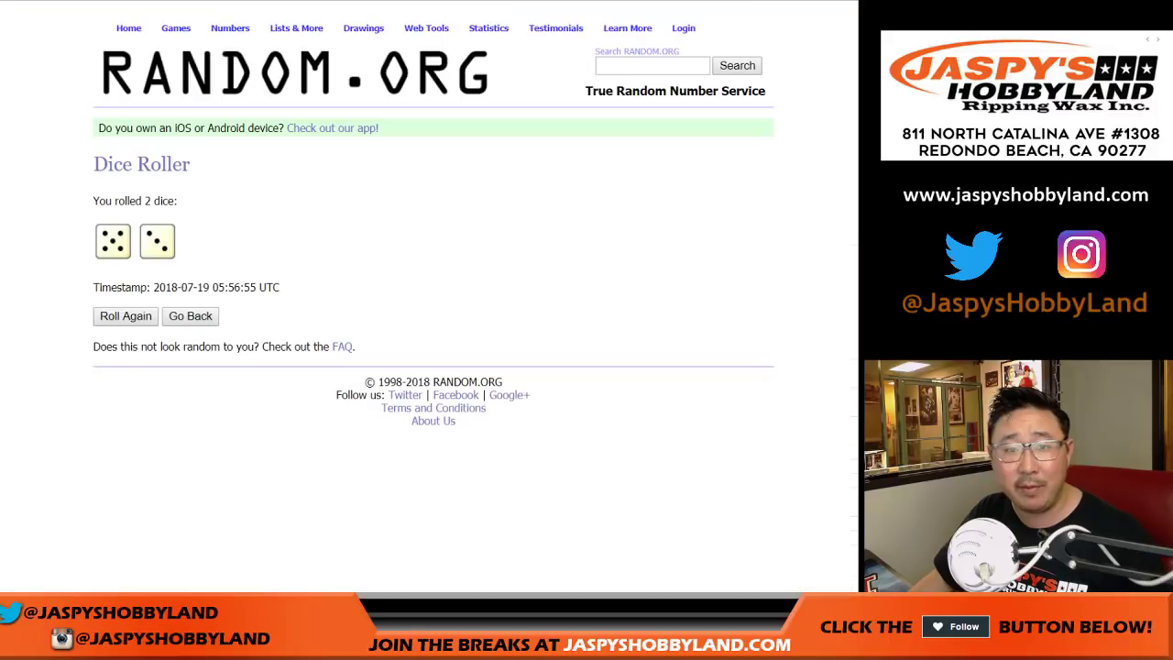
- Switch to the RANDOM.ORG List Randomizer holding the baseball team list and randomize it eight times
key("ctrl+Tab")
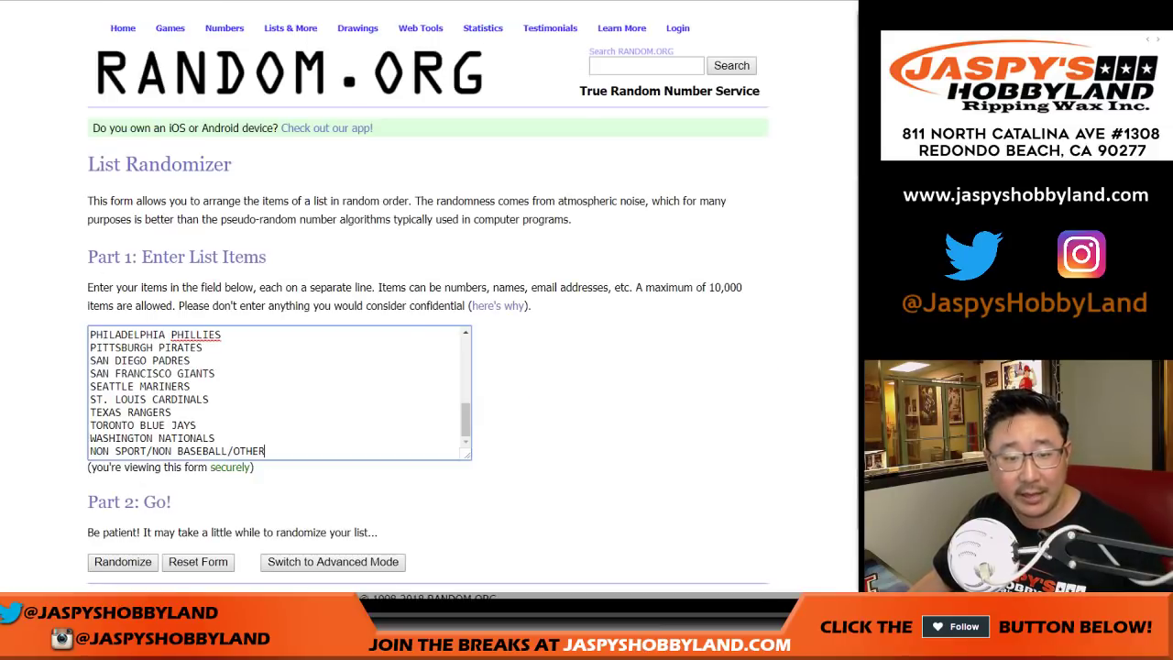
scroll(427, 303, "down", 1)
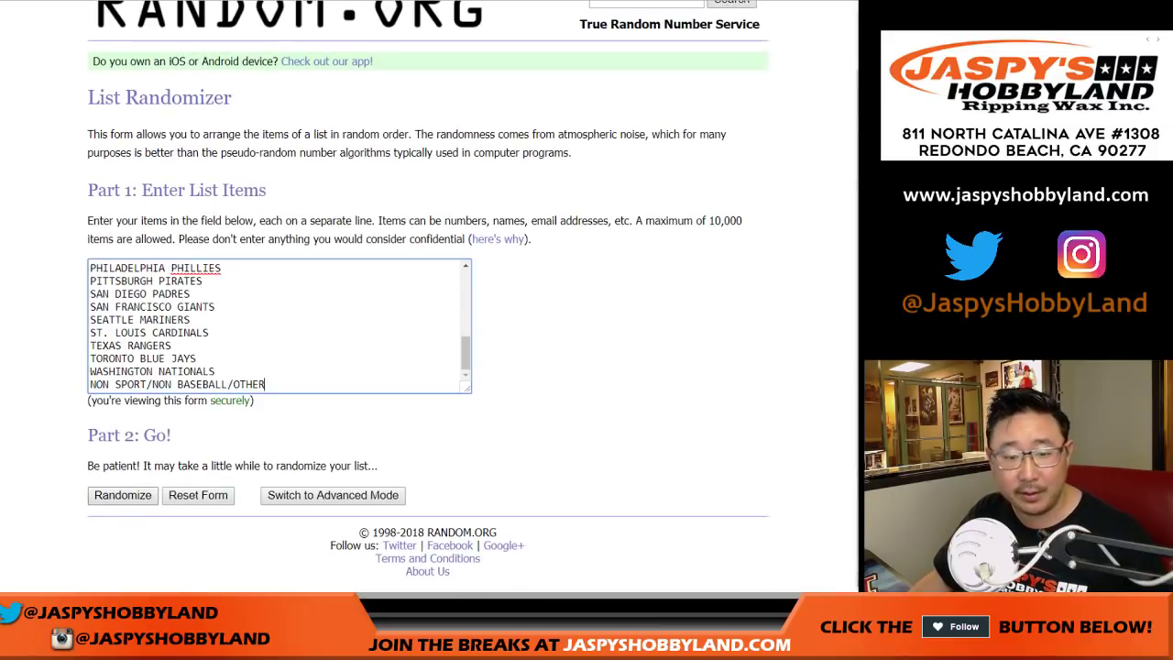
left_click(123, 496)
scroll(123, 496, "down", 3)
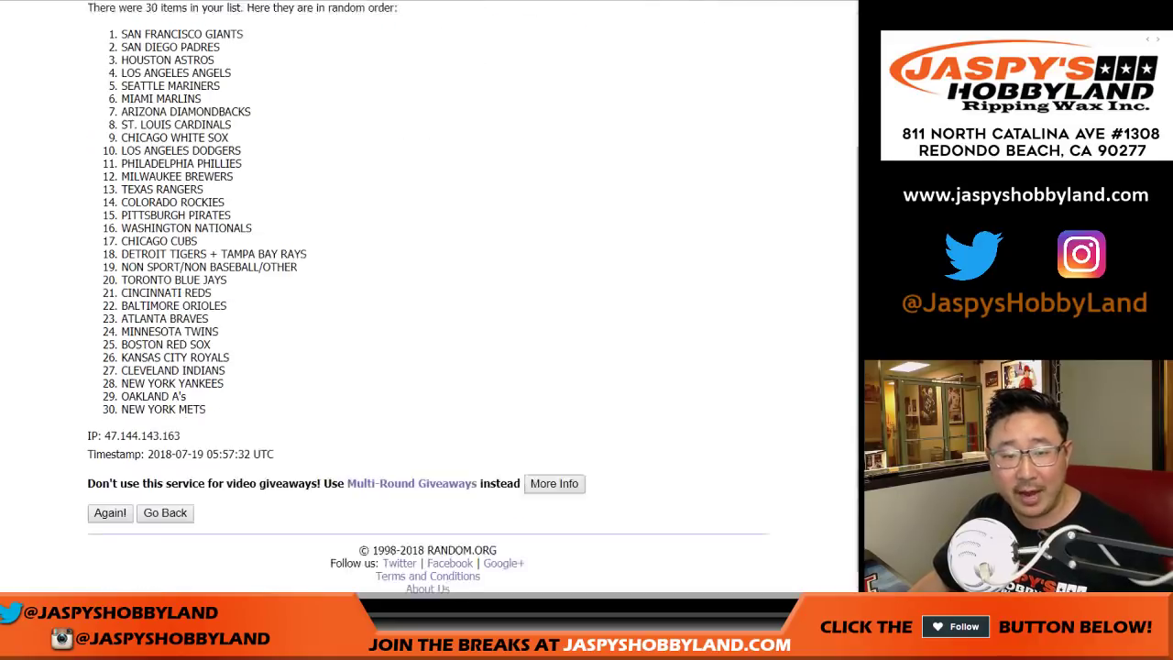
left_click(110, 495)
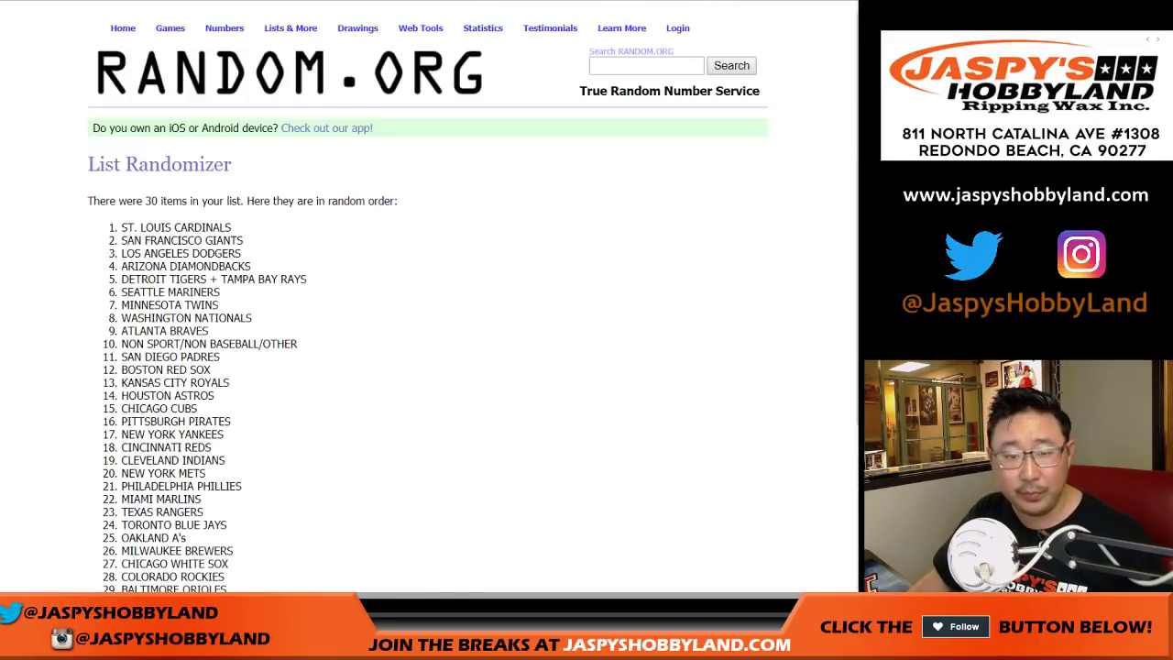
scroll(427, 303, "down", 5)
left_click(110, 495)
scroll(110, 495, "down", 4)
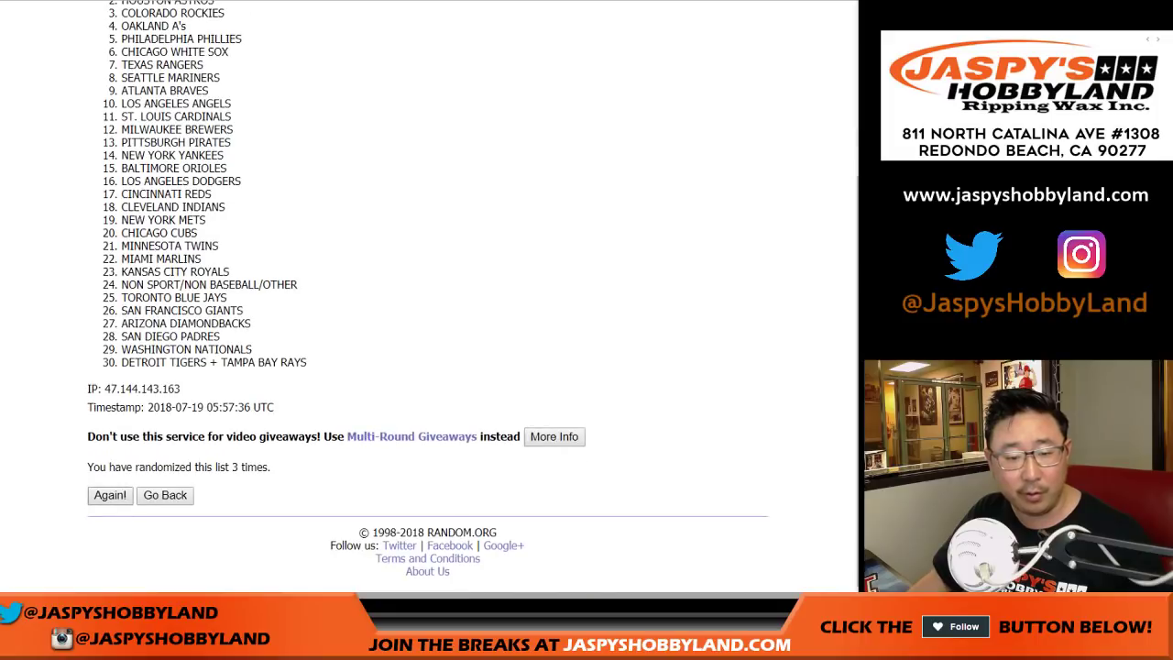
left_click(110, 495)
scroll(110, 495, "down", 4)
left_click(110, 495)
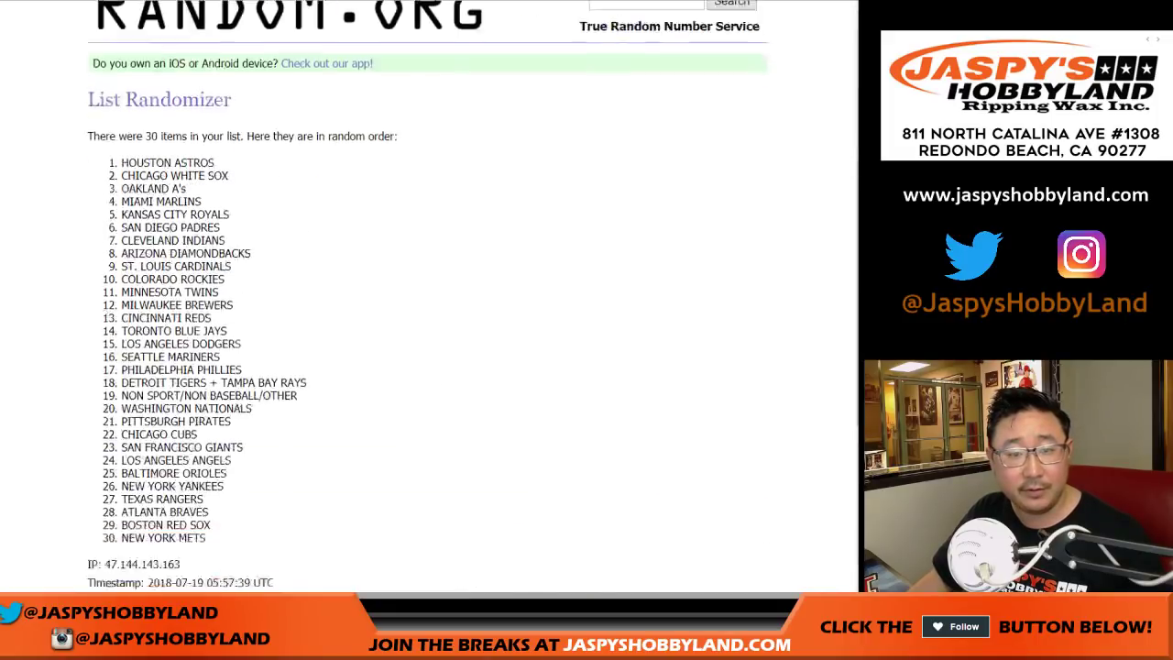
scroll(427, 302, "down", 5)
left_click(110, 495)
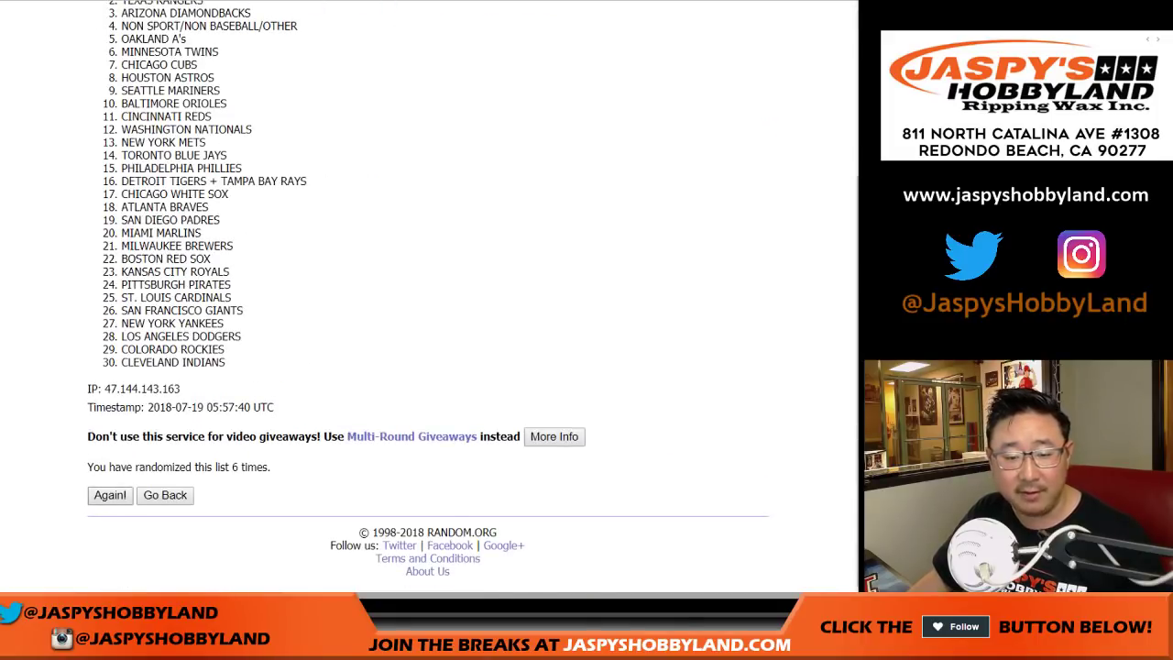
left_click(110, 495)
scroll(427, 302, "down", 5)
left_click(110, 495)
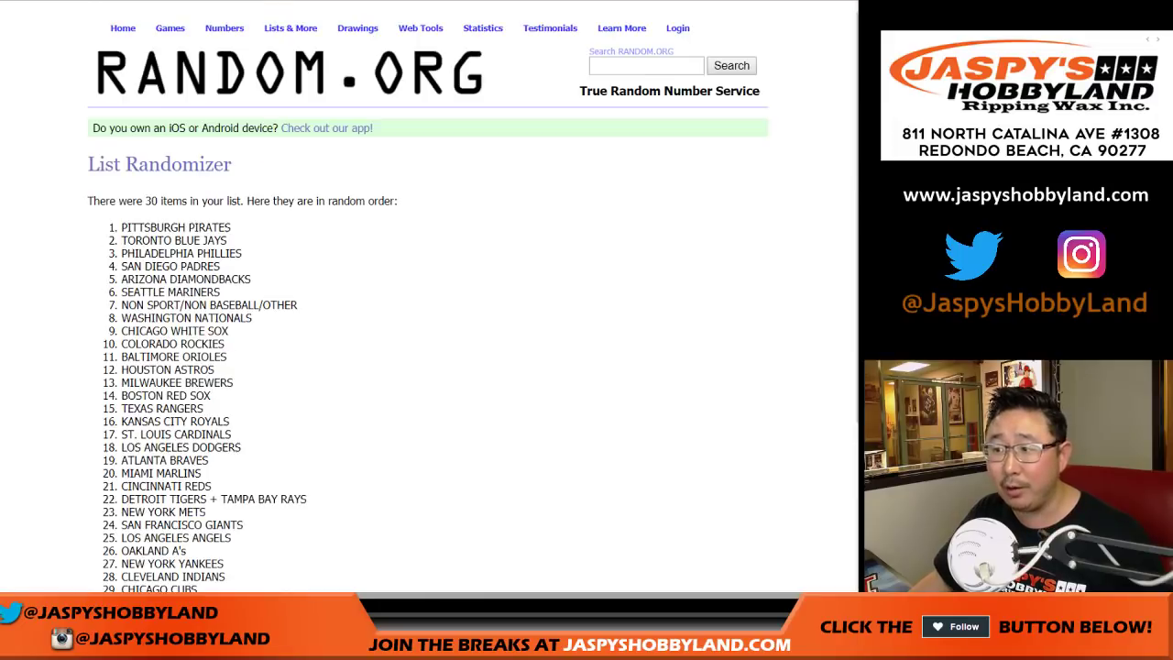
- Copy all 30 shuffled team names and paste them into column B of the Google Sheets spreadsheet, starting at B1
scroll(427, 302, "down", 5)
scroll(428, 303, "up", 1)
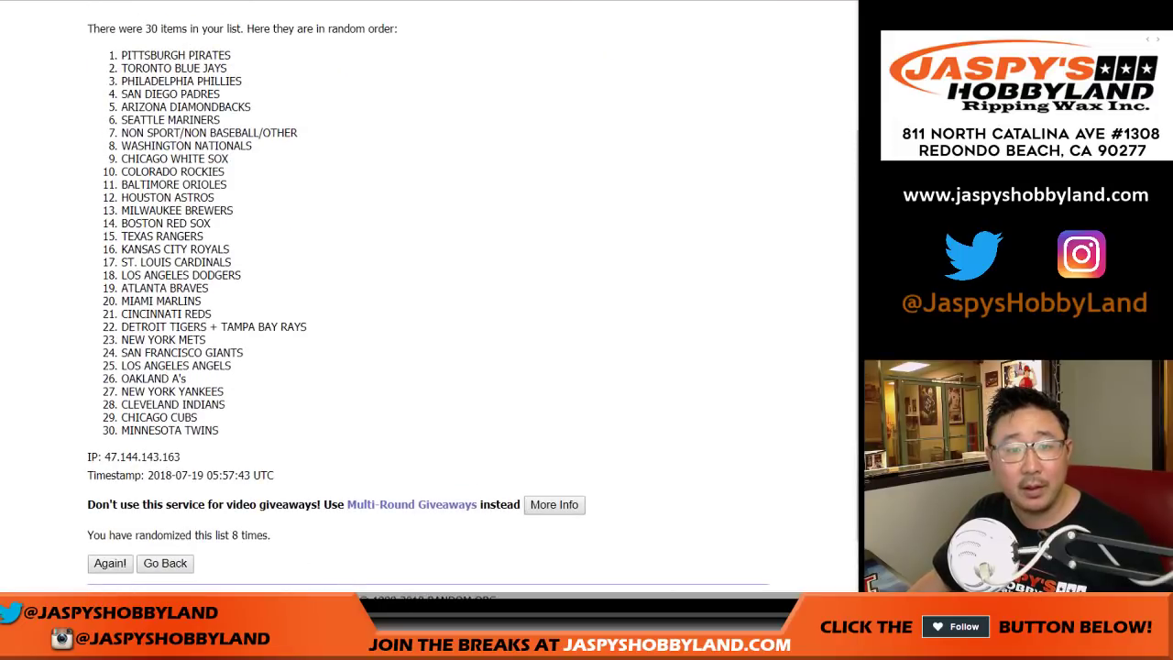
mouse_move(122, 55)
left_mouse_down()
mouse_move(228, 275)
mouse_move(218, 431)
left_mouse_up()
scroll(427, 299, "down", 1)
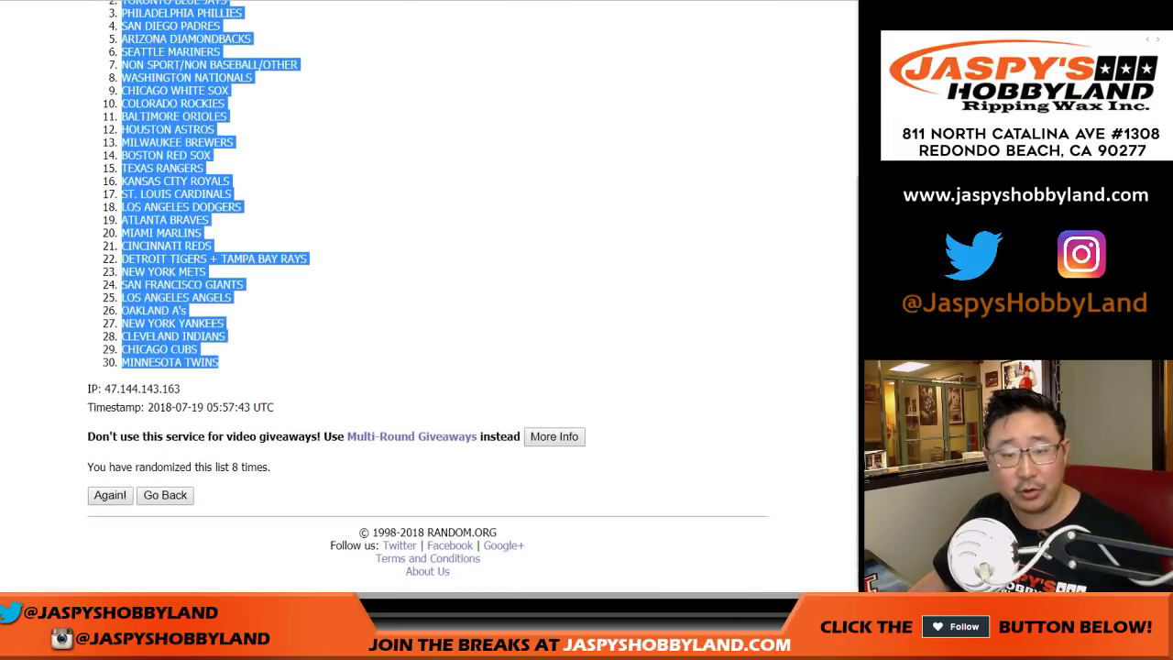
key("ctrl+Tab")
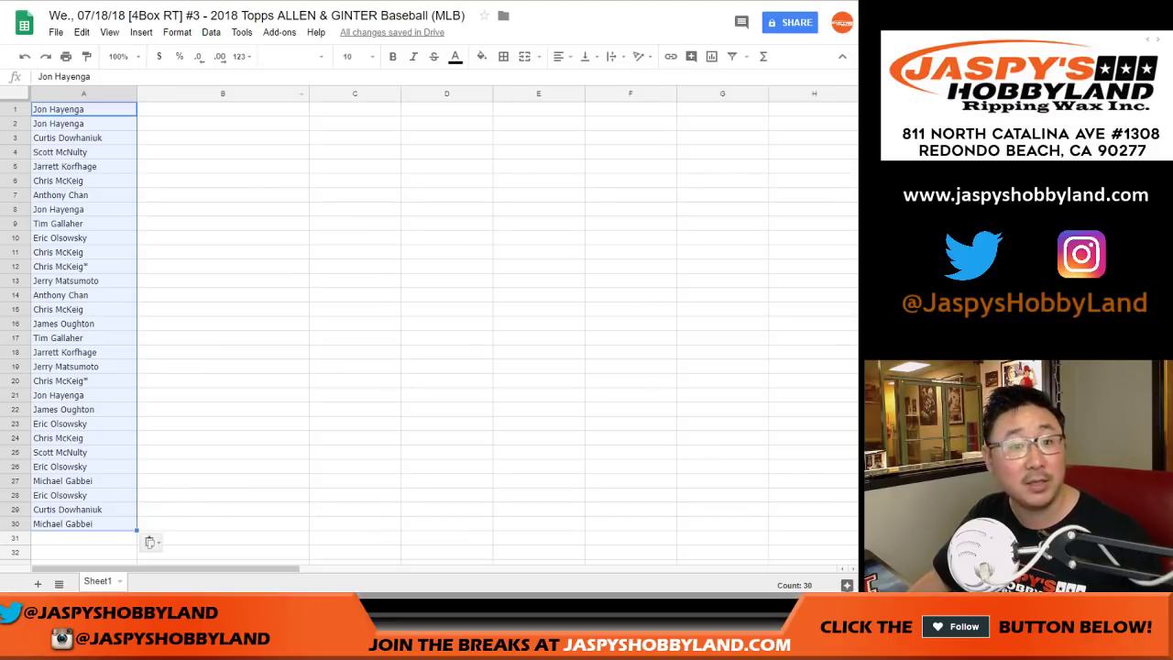
right_click(157, 108)
left_click(193, 156)
- Check the dice roll and both shuffled lists on RANDOM.ORG against each other, and return to the Google Sheets spreadsheet
key("alt+Tab")
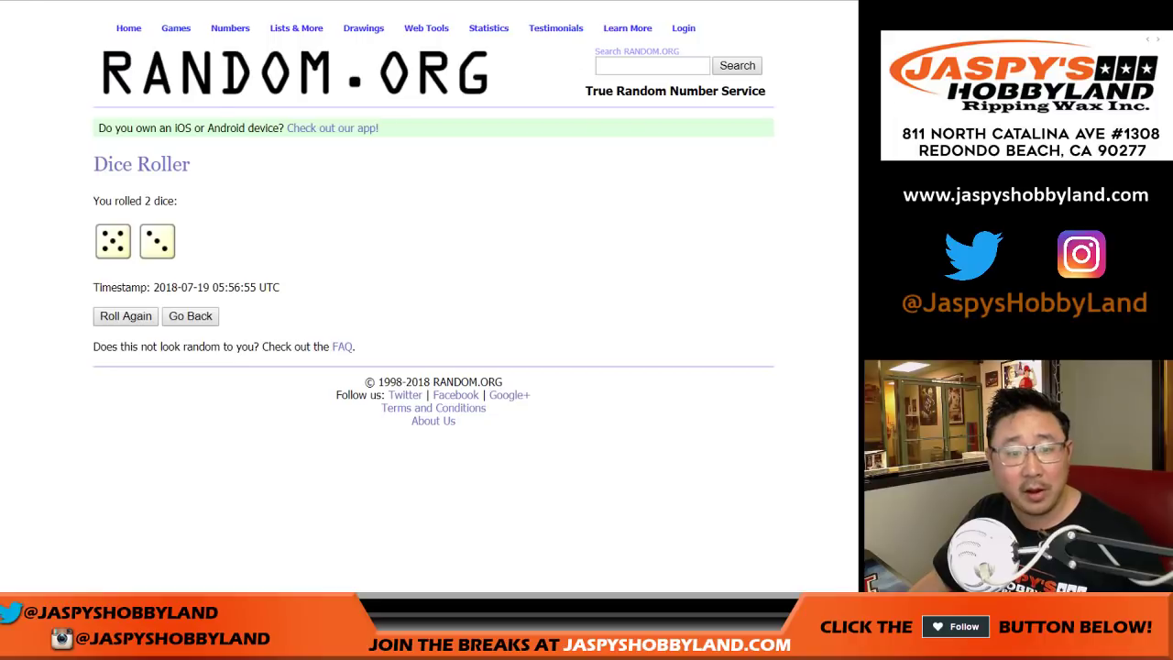
key("alt+Tab")
key("alt+Tab")
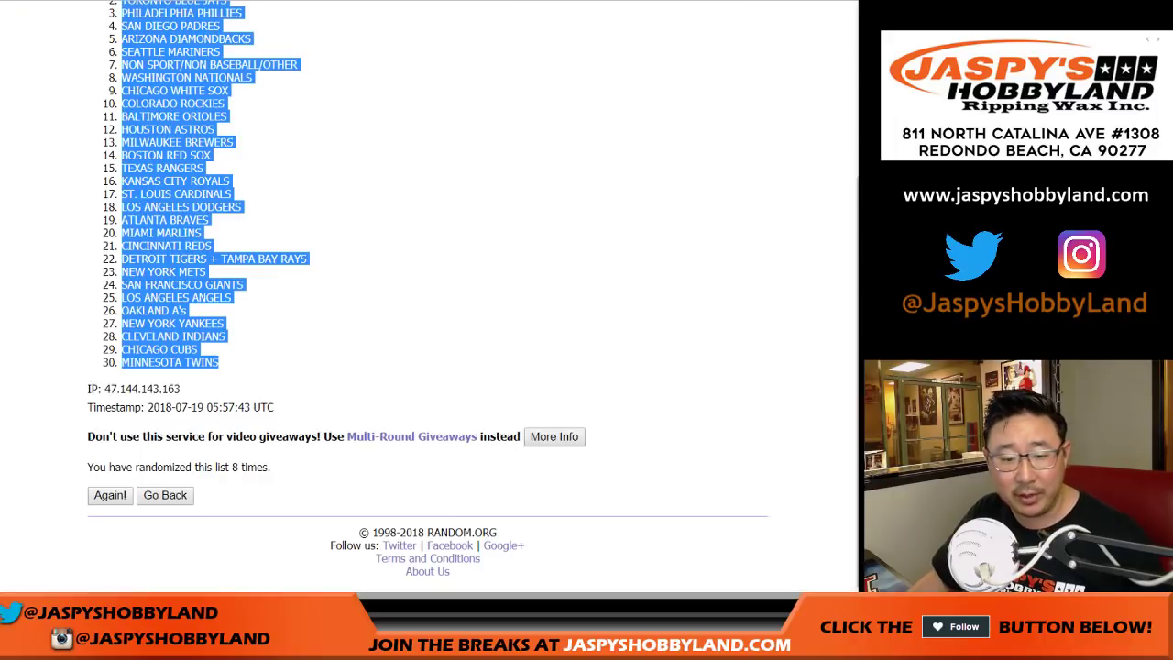
key("ctrl+shift+Tab")
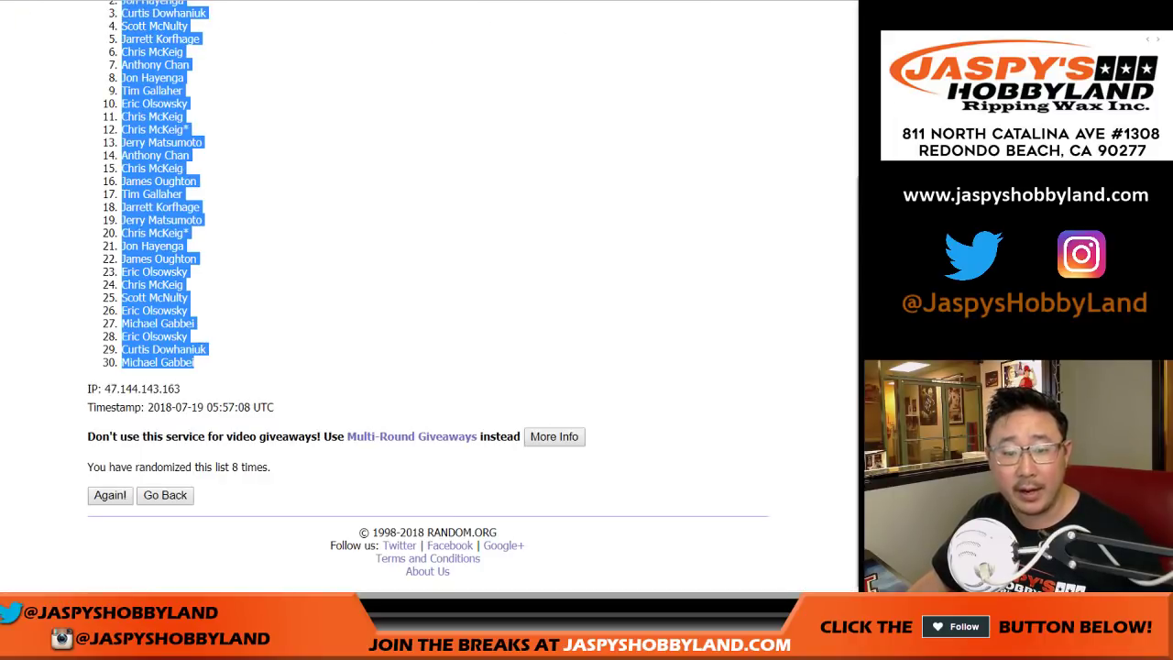
key("alt+Tab")
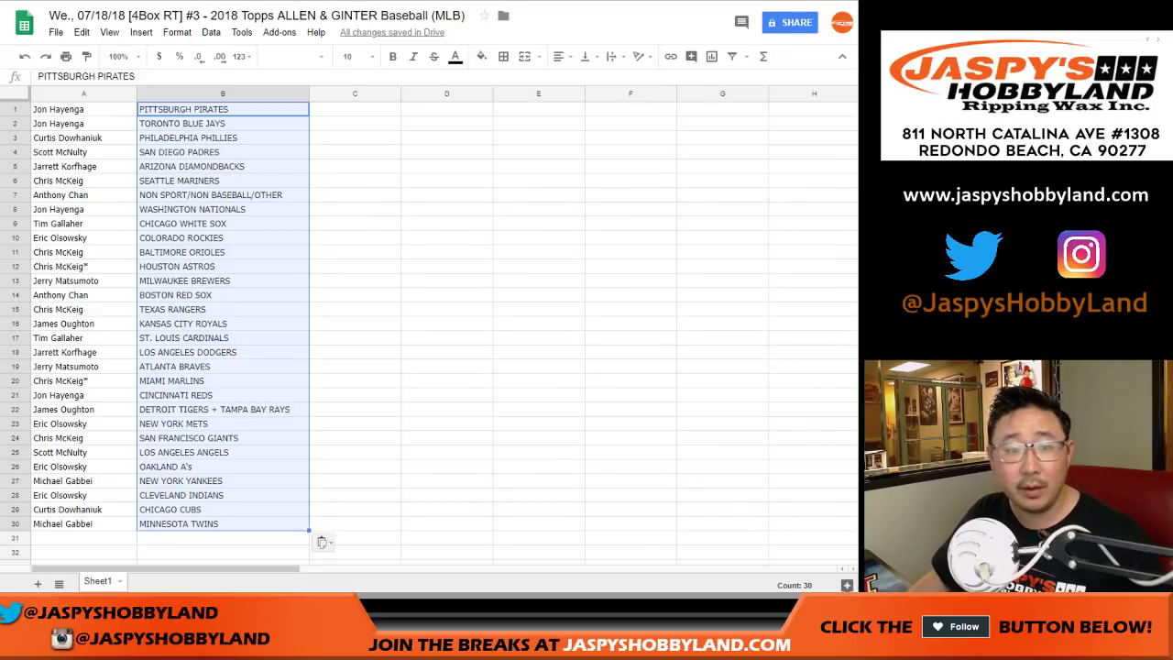
- Apply all borders and center alignment to the whole table of names and teams in A1:B30
left_click(83, 109)
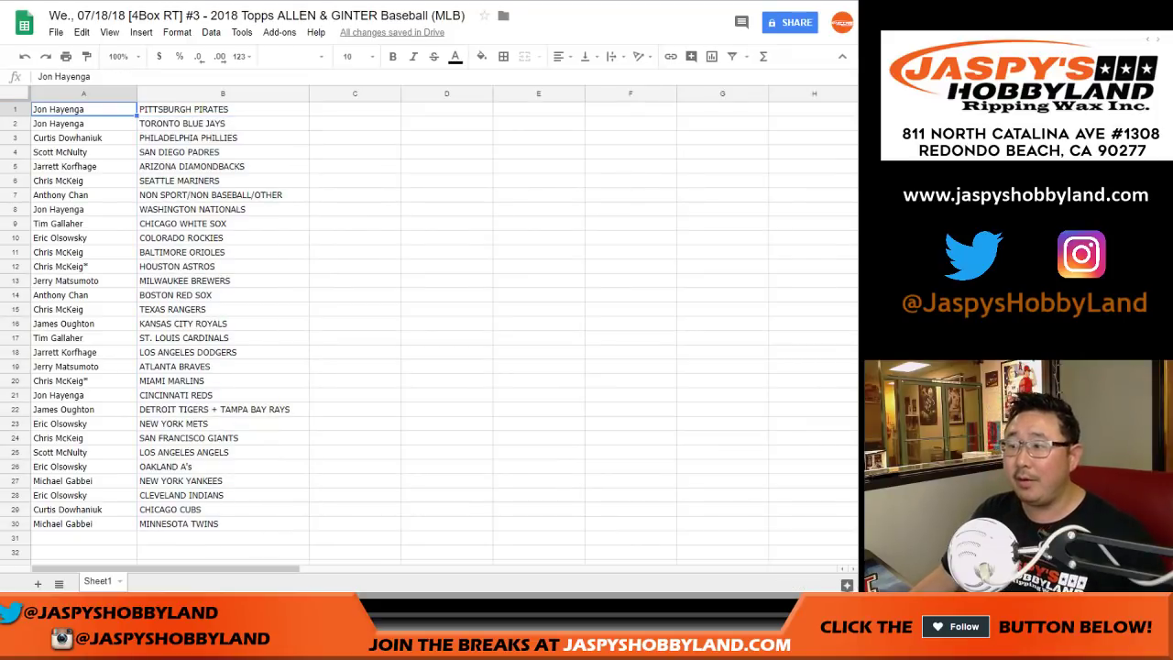
key("ctrl+a")
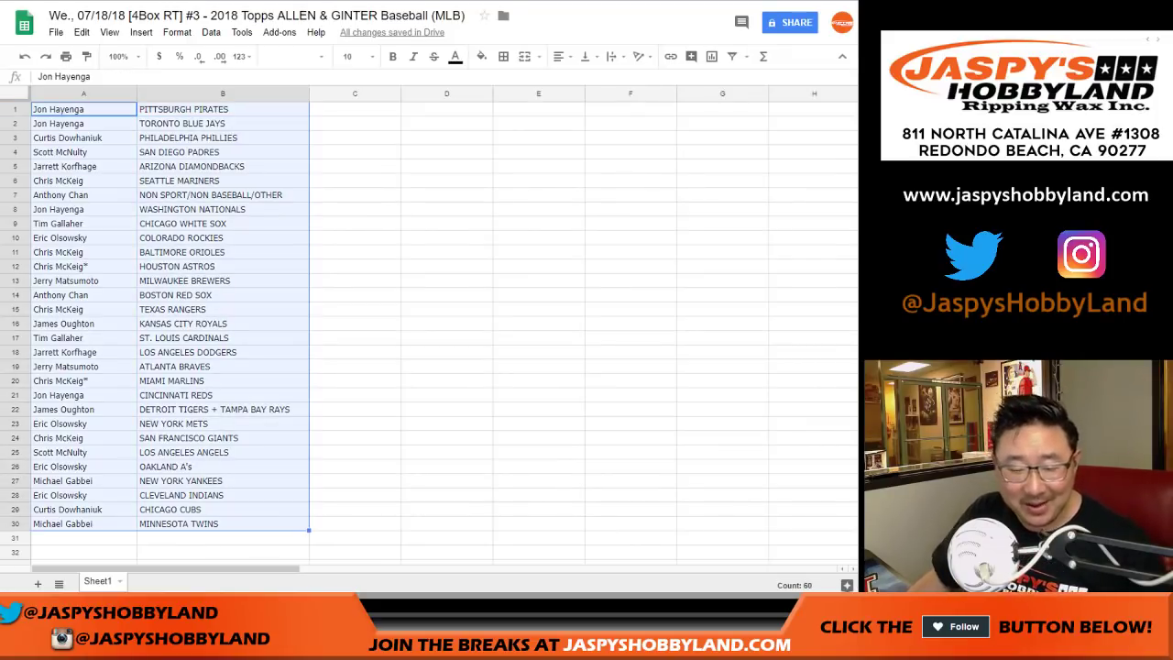
left_click(504, 57)
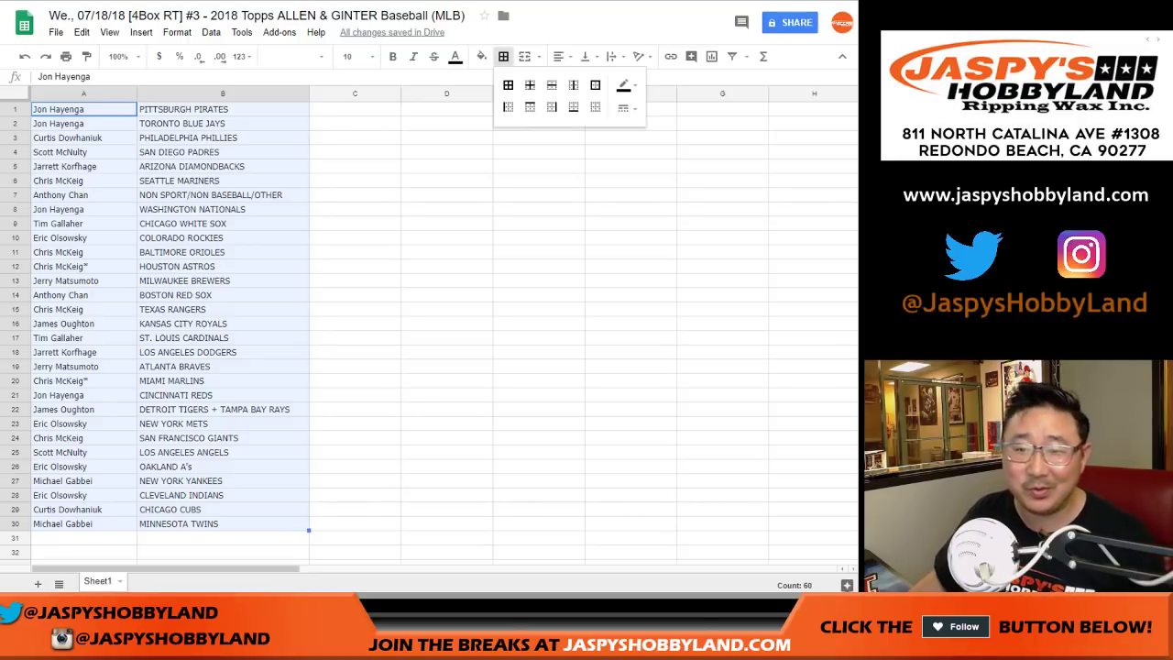
left_click(509, 86)
left_click(562, 57)
left_click(581, 80)
left_click(118, 56)
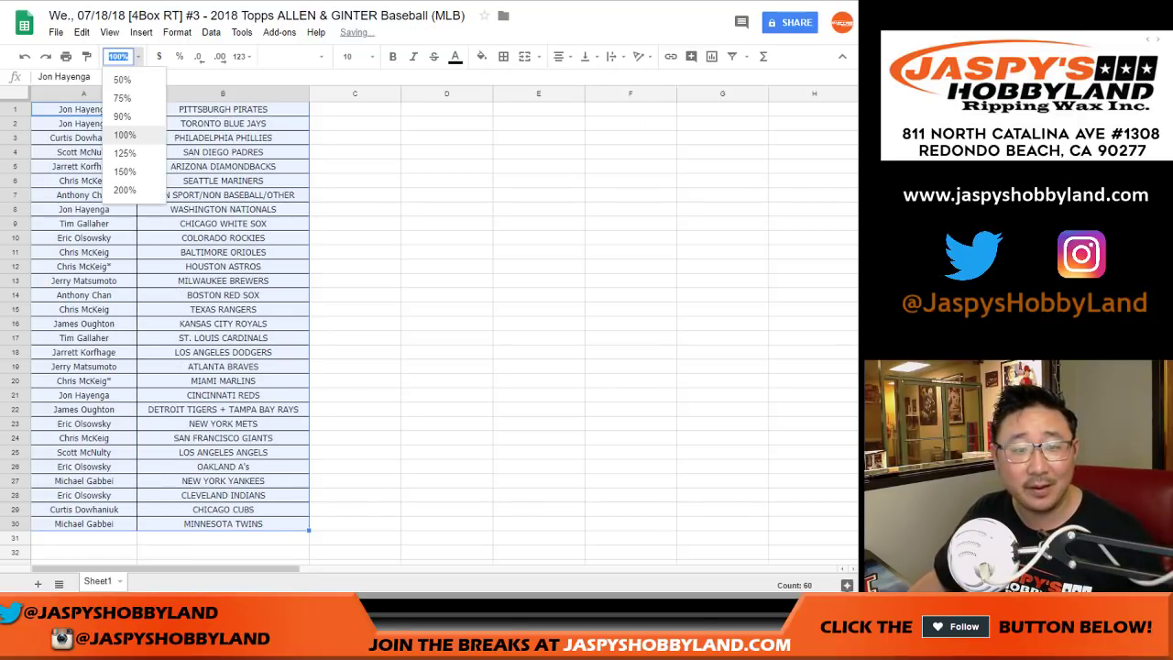
- Set the table's font to Helvetica Neue at size 14 and fit the column widths to their contents
left_click(294, 56)
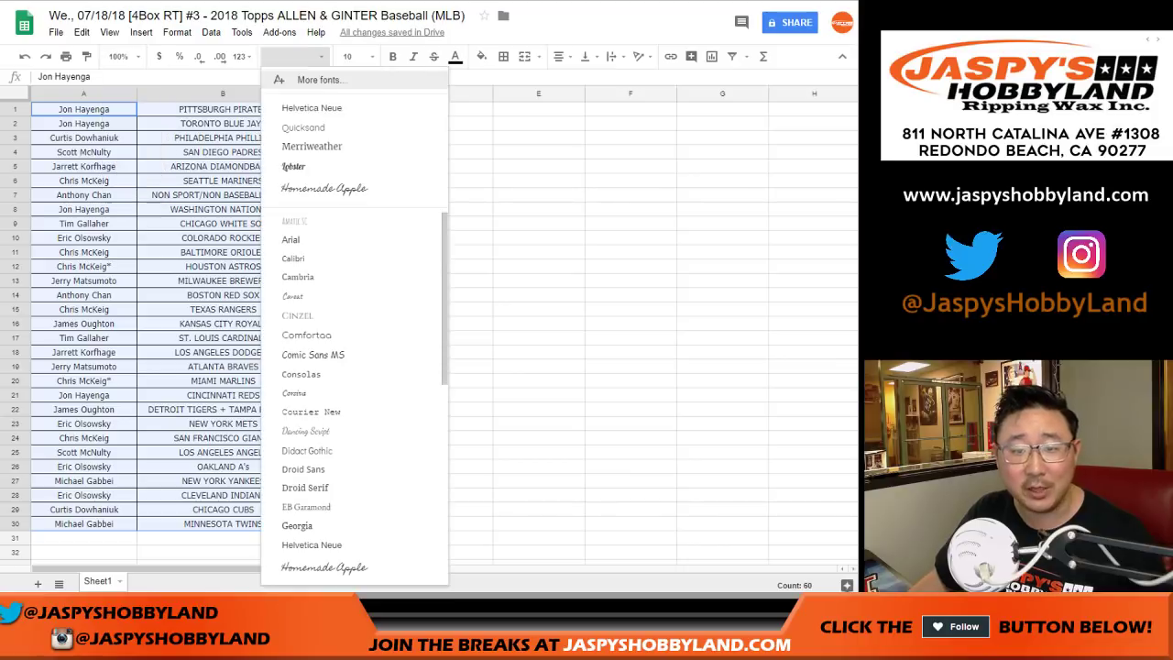
left_click(303, 107)
left_click(353, 56)
left_click(353, 226)
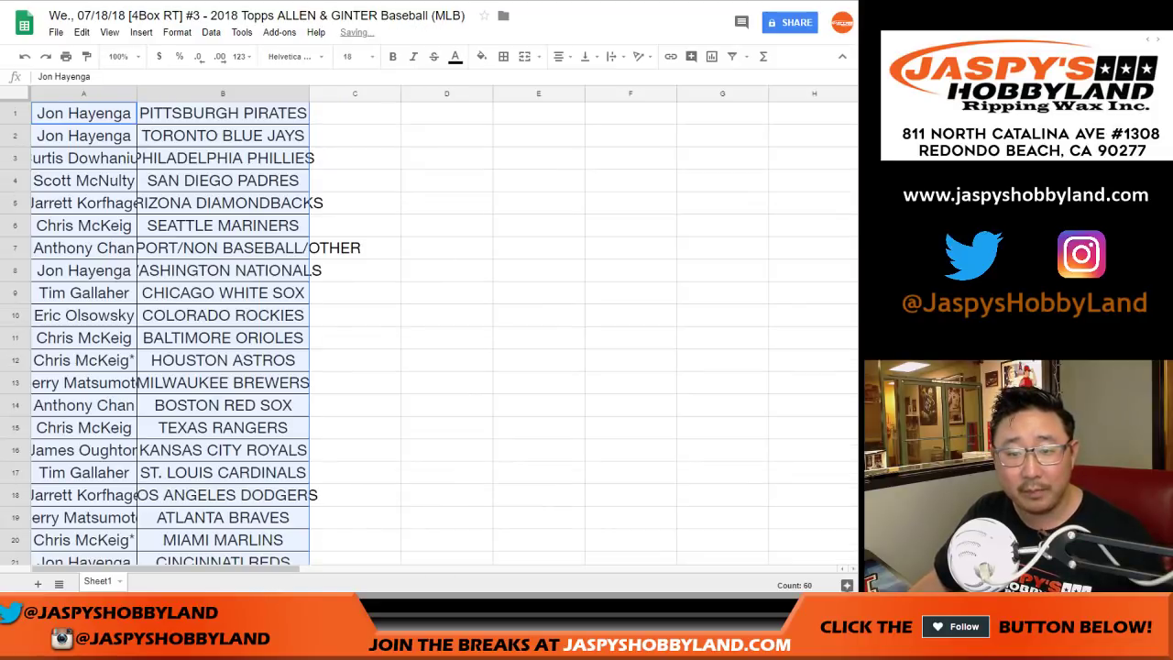
left_click(352, 56)
left_click(353, 208)
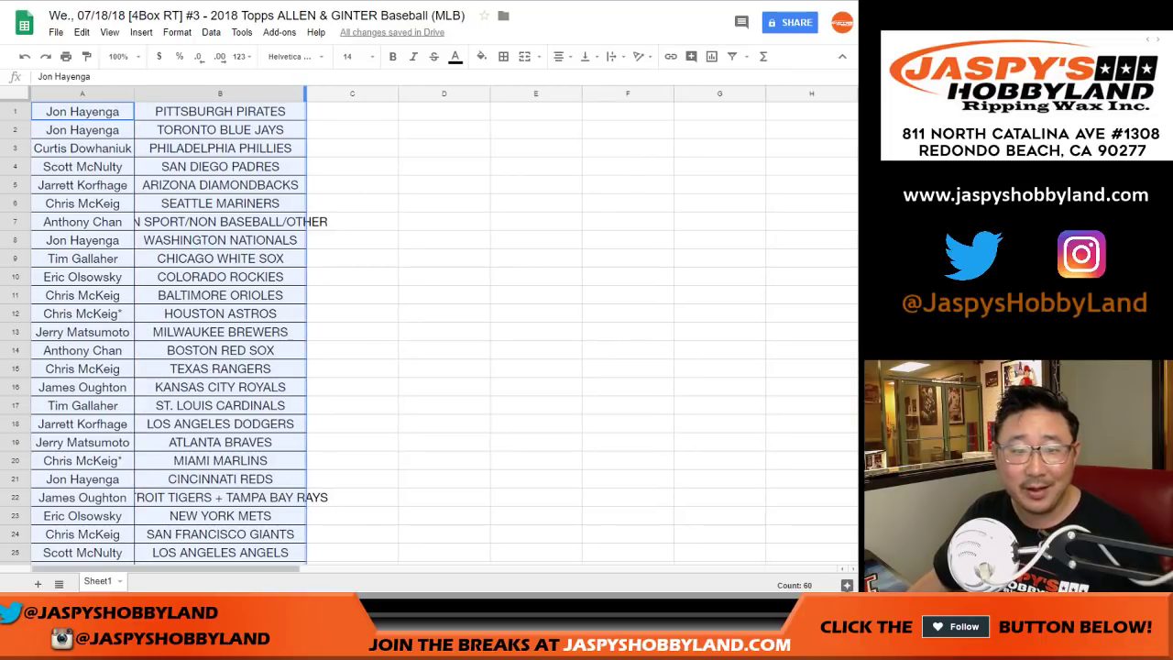
double_click(307, 94)
- Read out each participant and team pairing row by row, highlighting rows 2 through 30 one after another
left_click(16, 130)
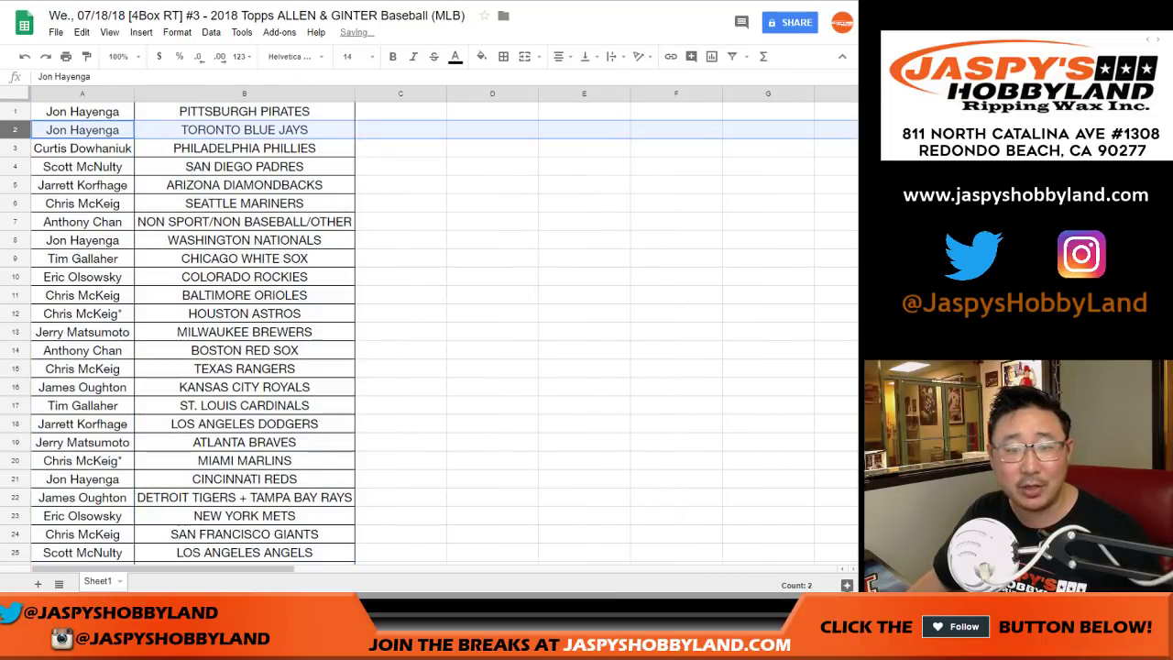
left_click(16, 148)
left_click(16, 167)
left_click(16, 185)
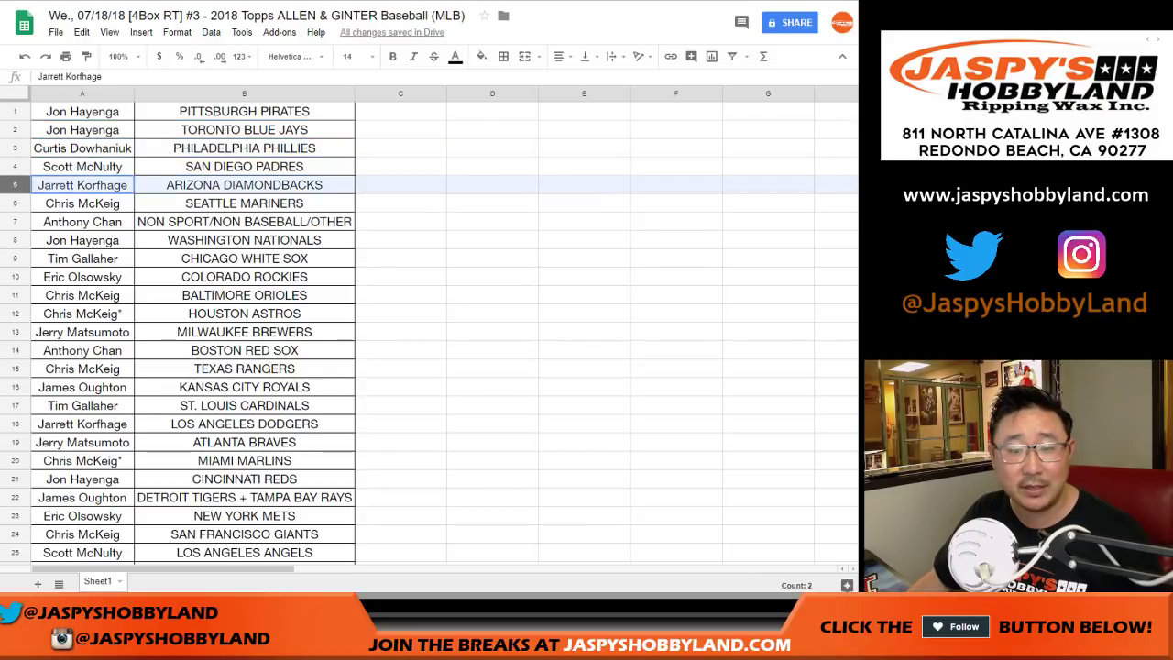
scroll(15, 185, "down", 1)
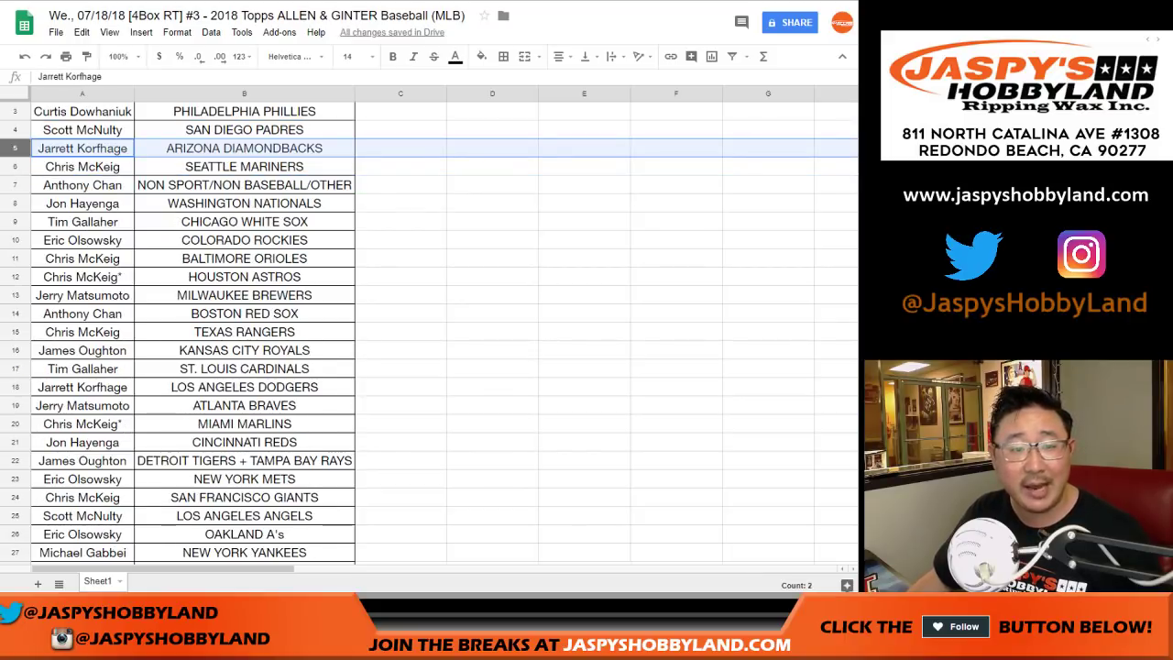
left_click(16, 167)
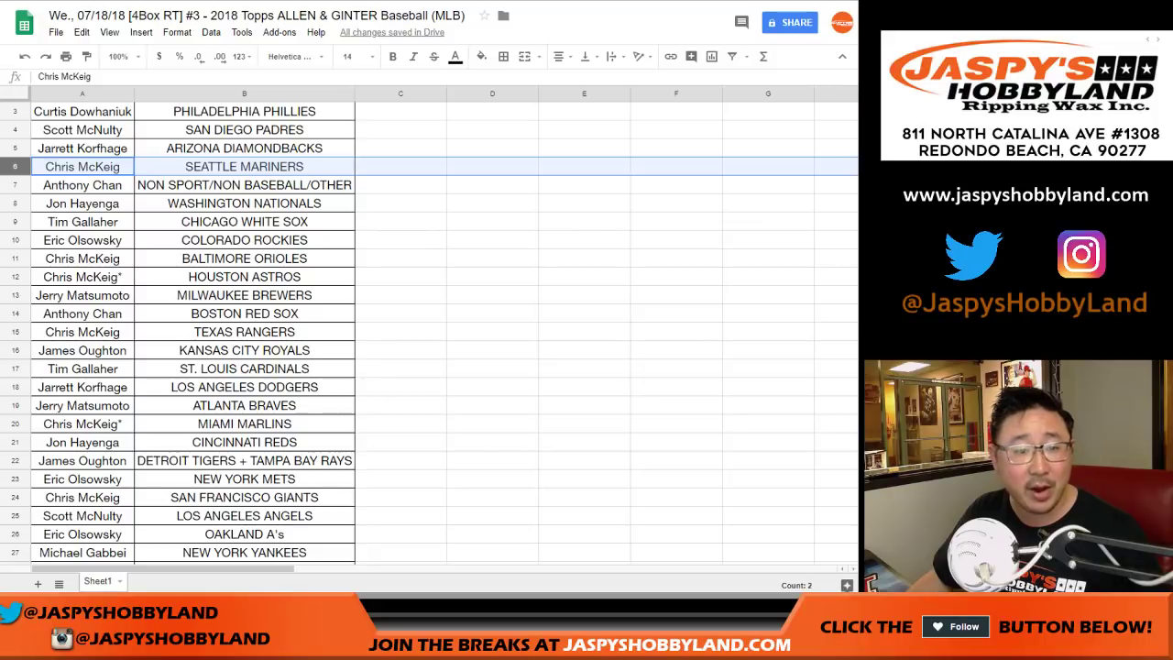
left_click(16, 185)
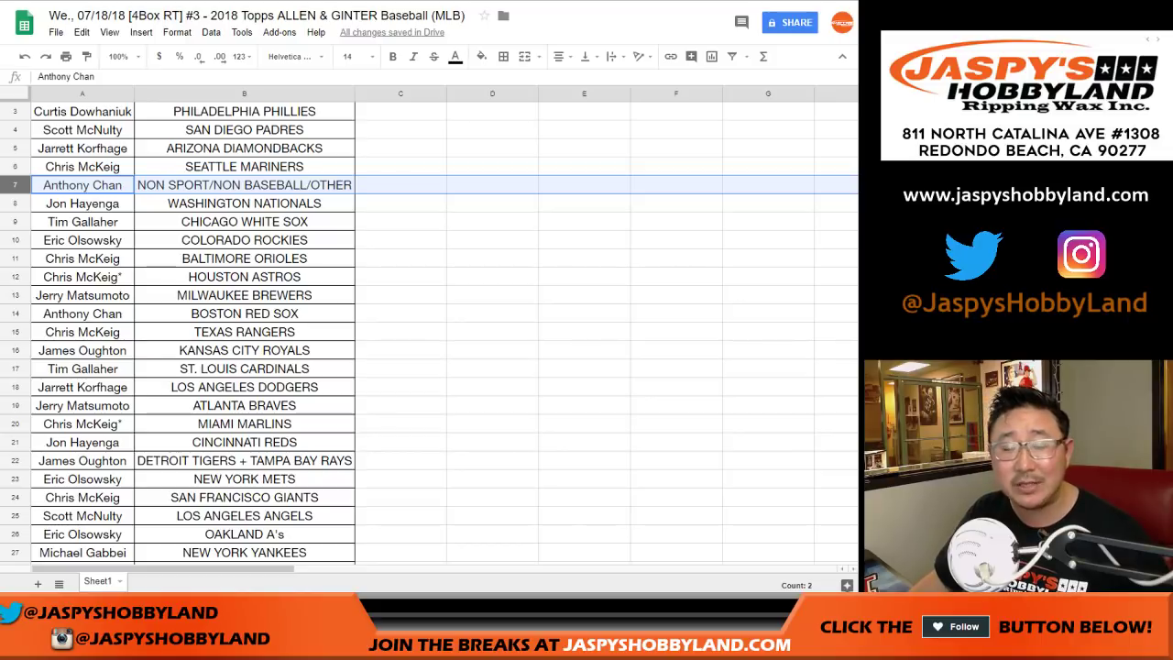
scroll(429, 332, "down", 1)
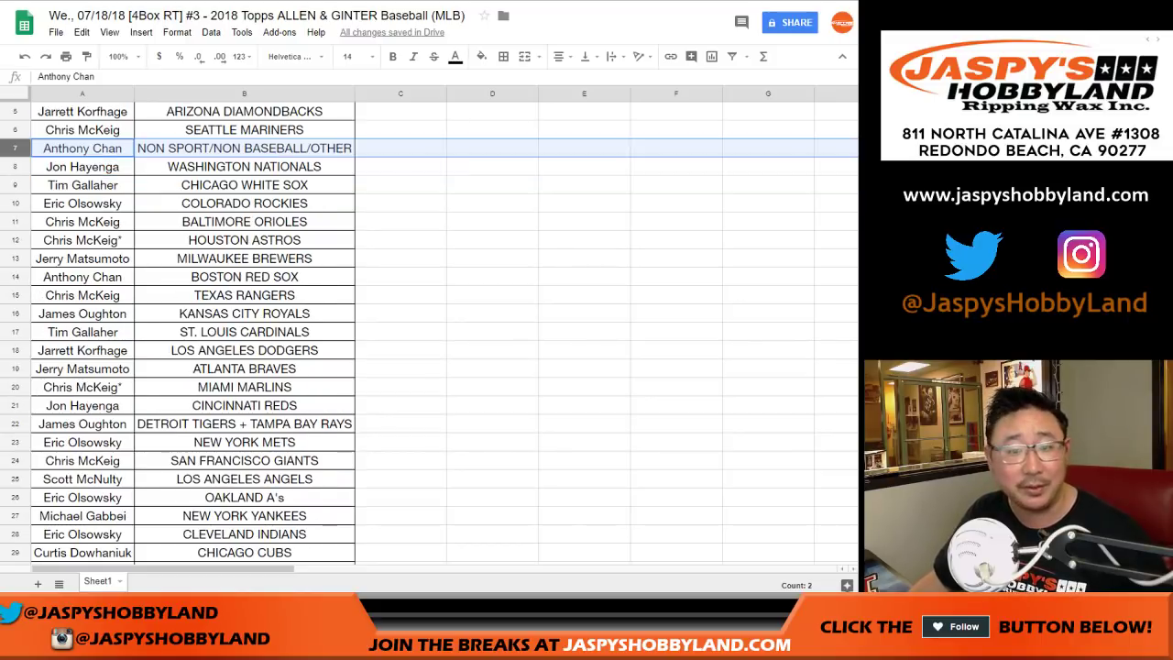
left_click(14, 167)
left_click(15, 185)
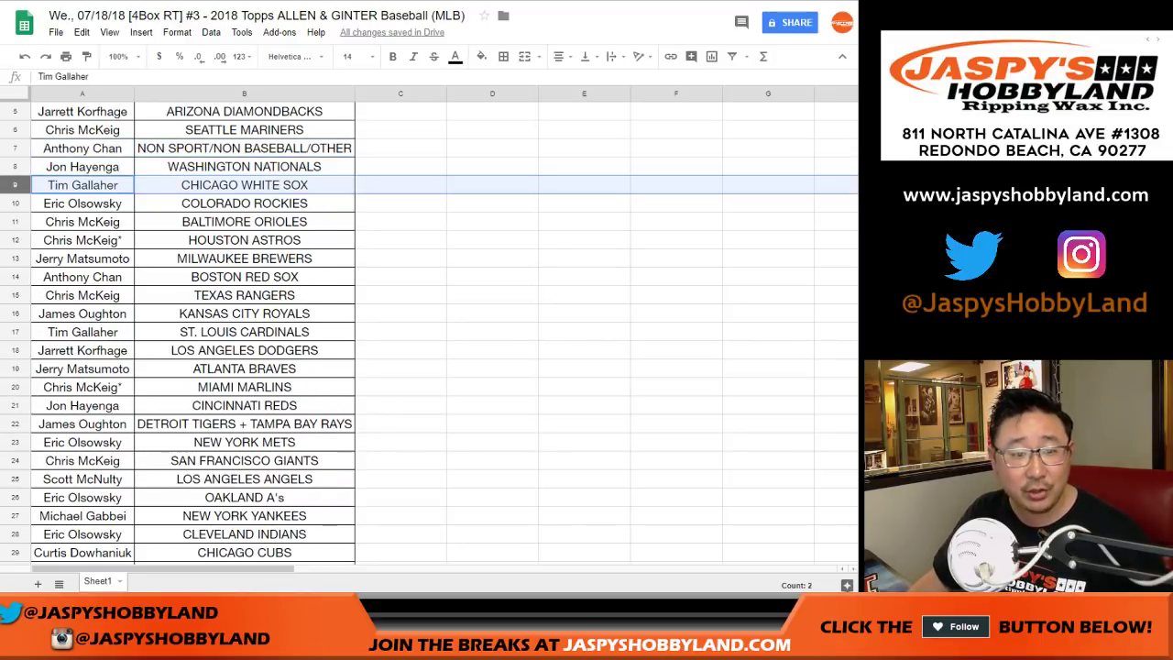
left_click(15, 204)
scroll(429, 332, "down", 1)
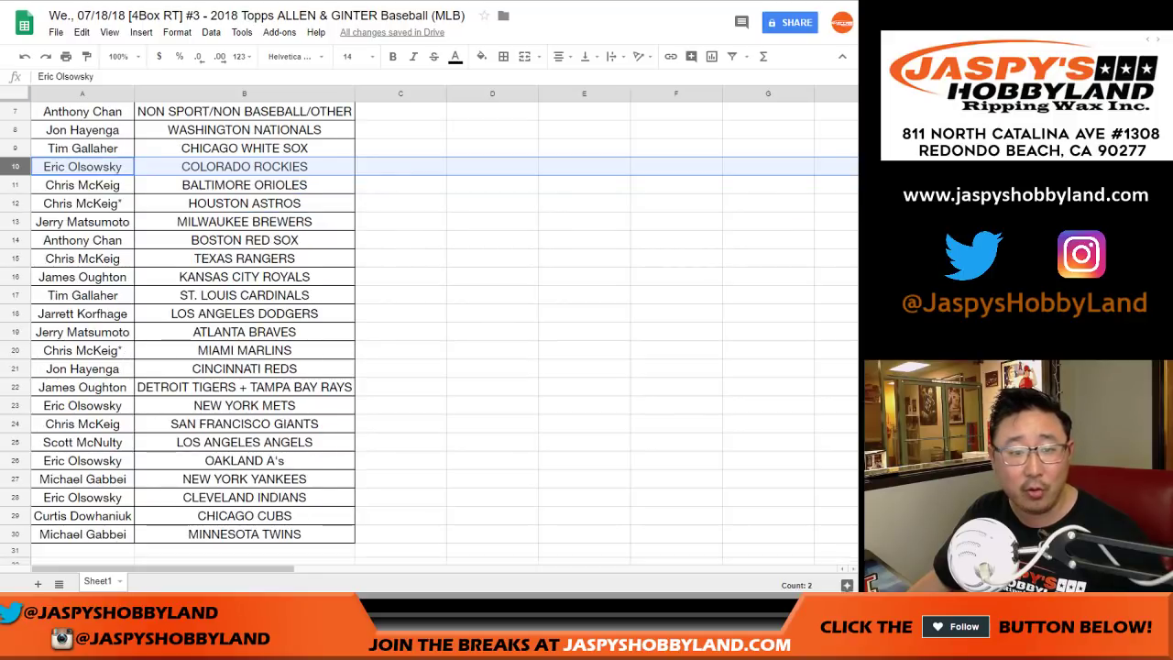
left_click(14, 185)
left_click_drag(14, 185, 15, 204)
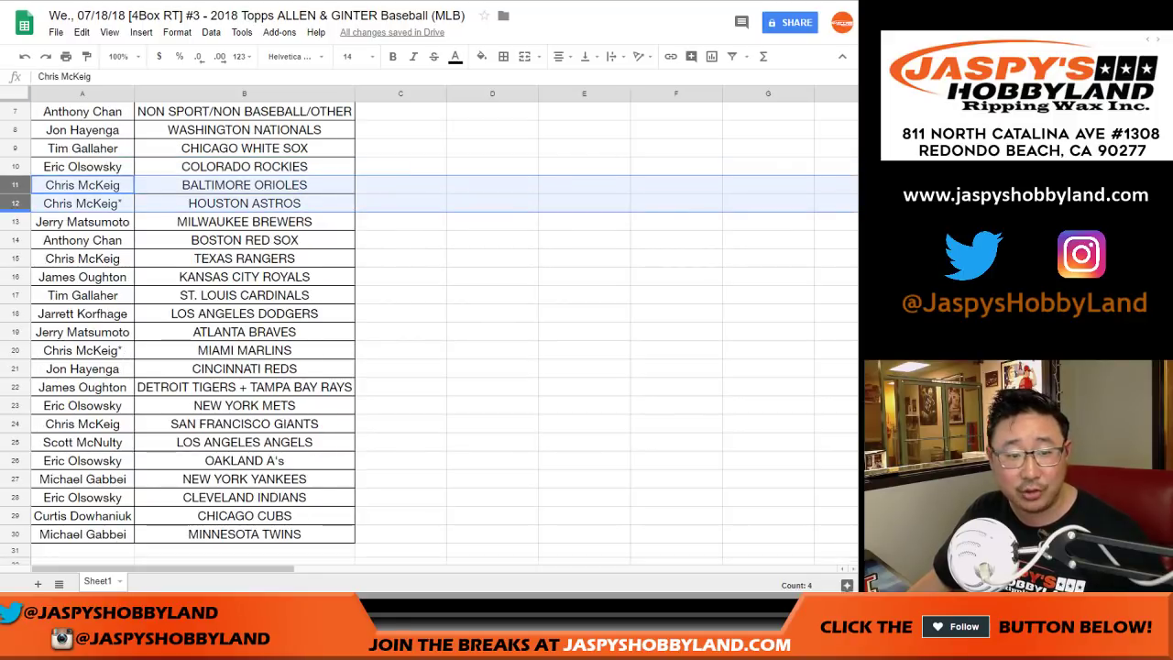
left_click(15, 222)
left_click(15, 240)
scroll(14, 240, "down", 1)
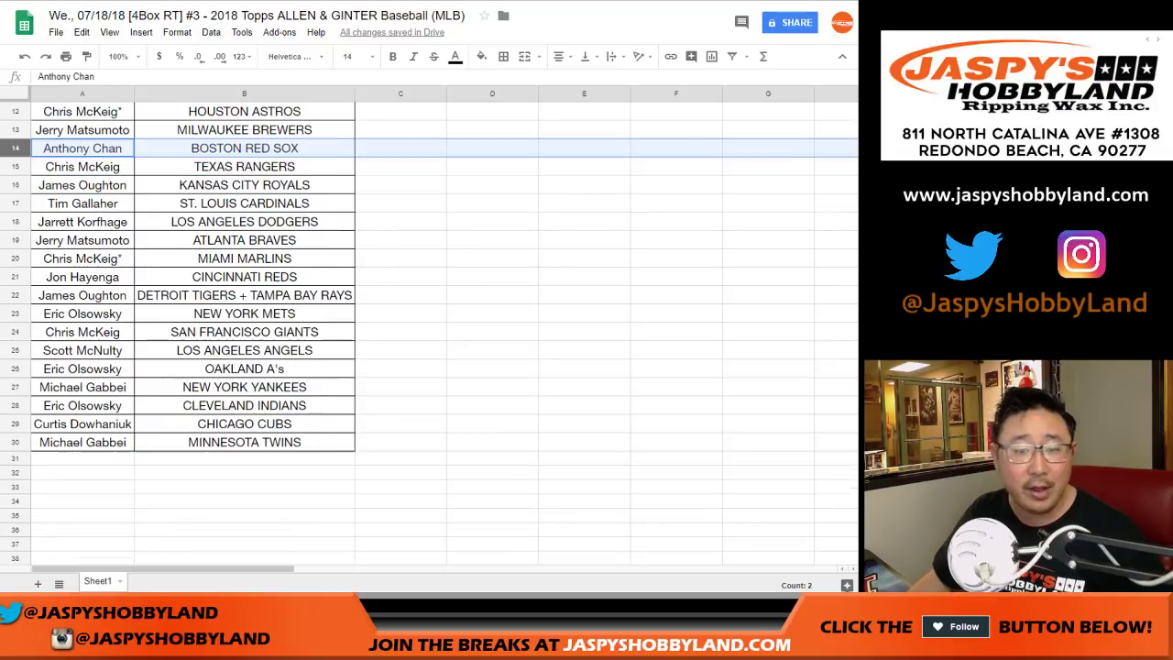
left_click(15, 167)
left_click(14, 185)
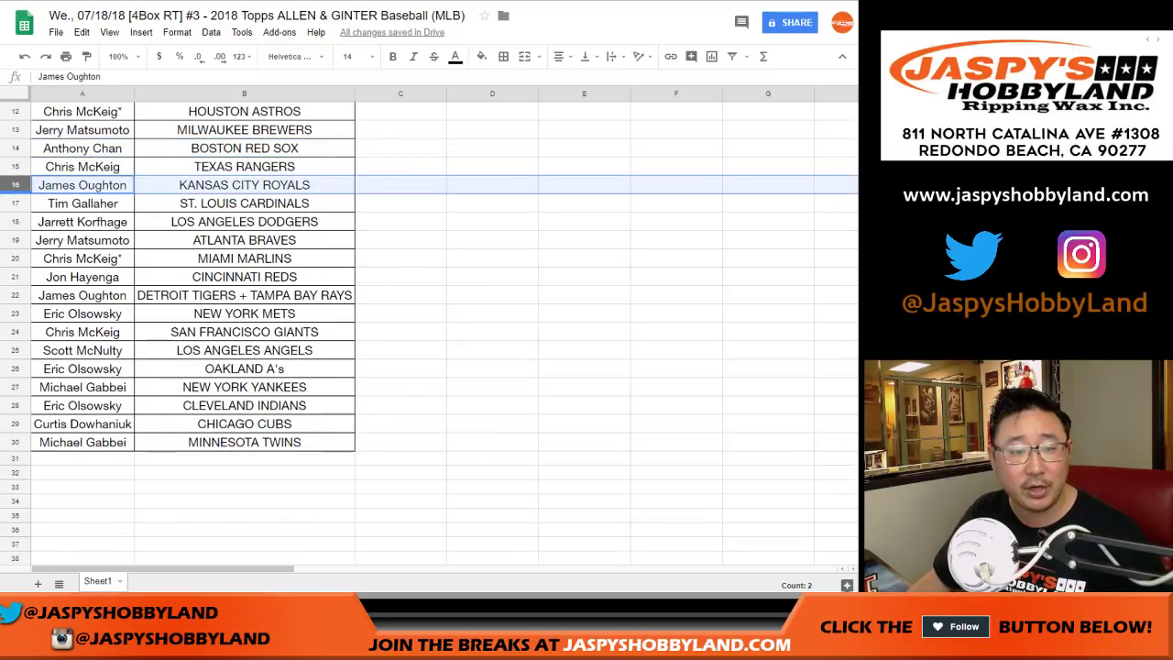
left_click(14, 204)
left_click(14, 222)
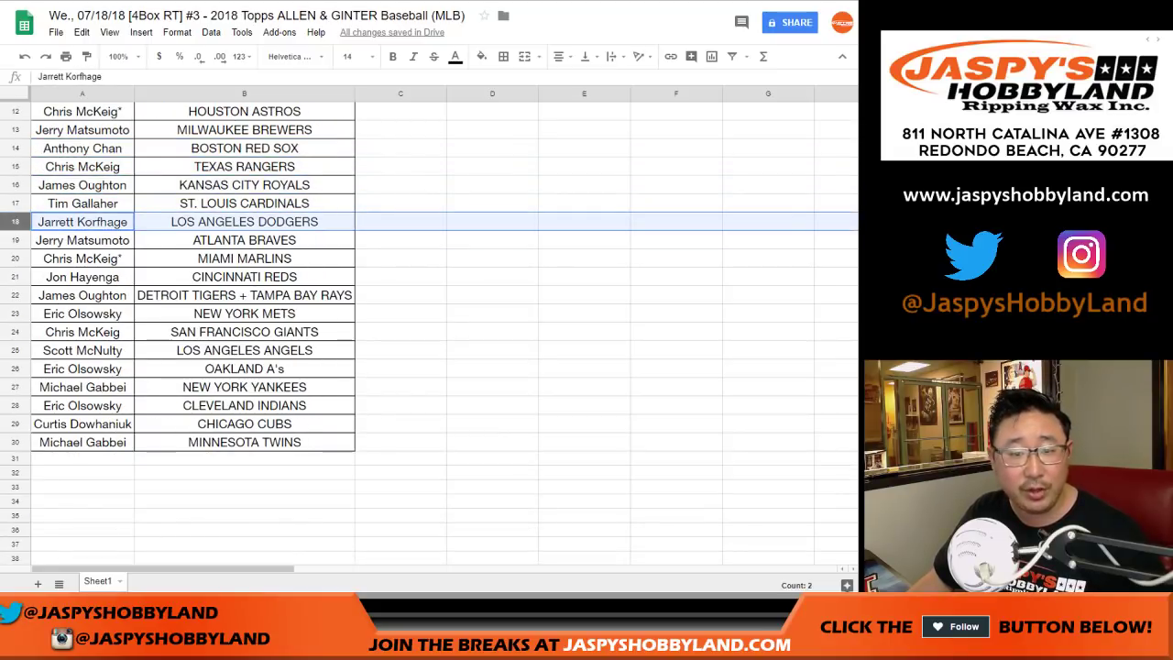
left_click(14, 240)
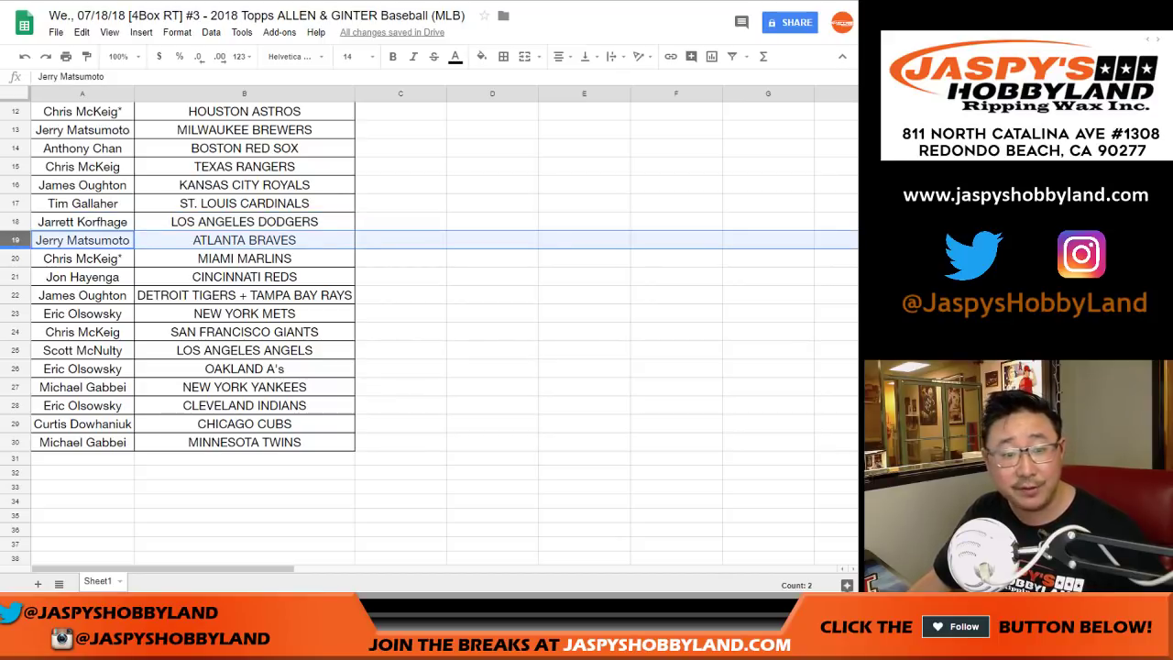
left_click(14, 259)
left_click(14, 277)
scroll(14, 277, "down", 1)
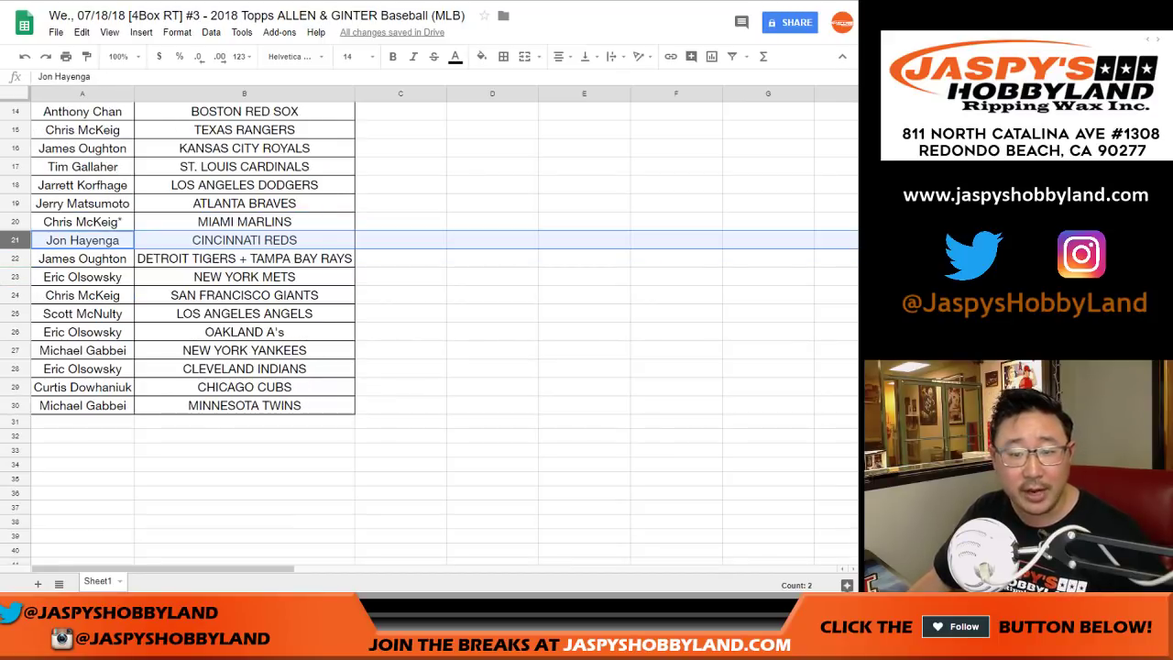
left_click(14, 258)
left_click(14, 277)
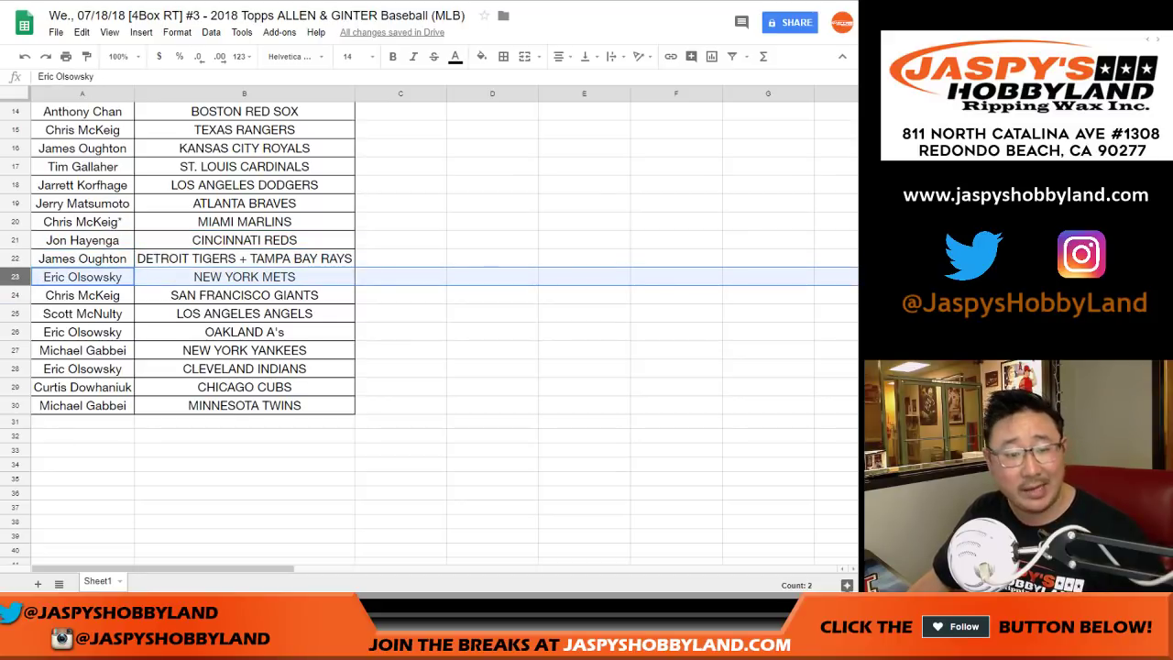
left_click(14, 295)
left_click(15, 314)
scroll(14, 314, "down", 1)
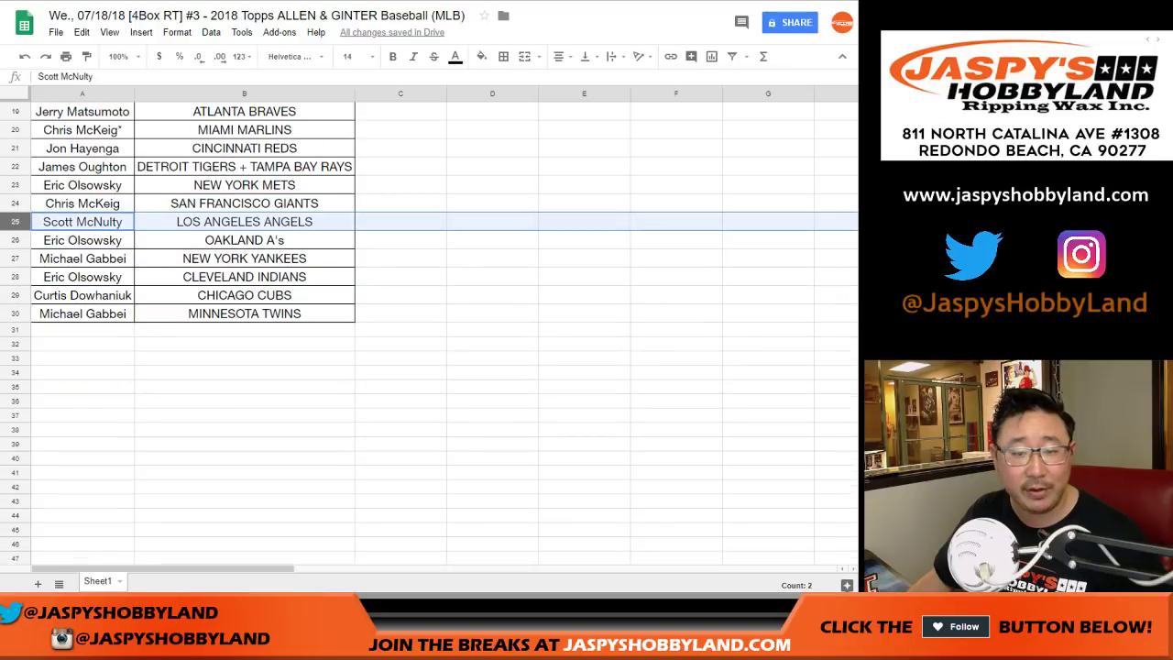
left_click(14, 240)
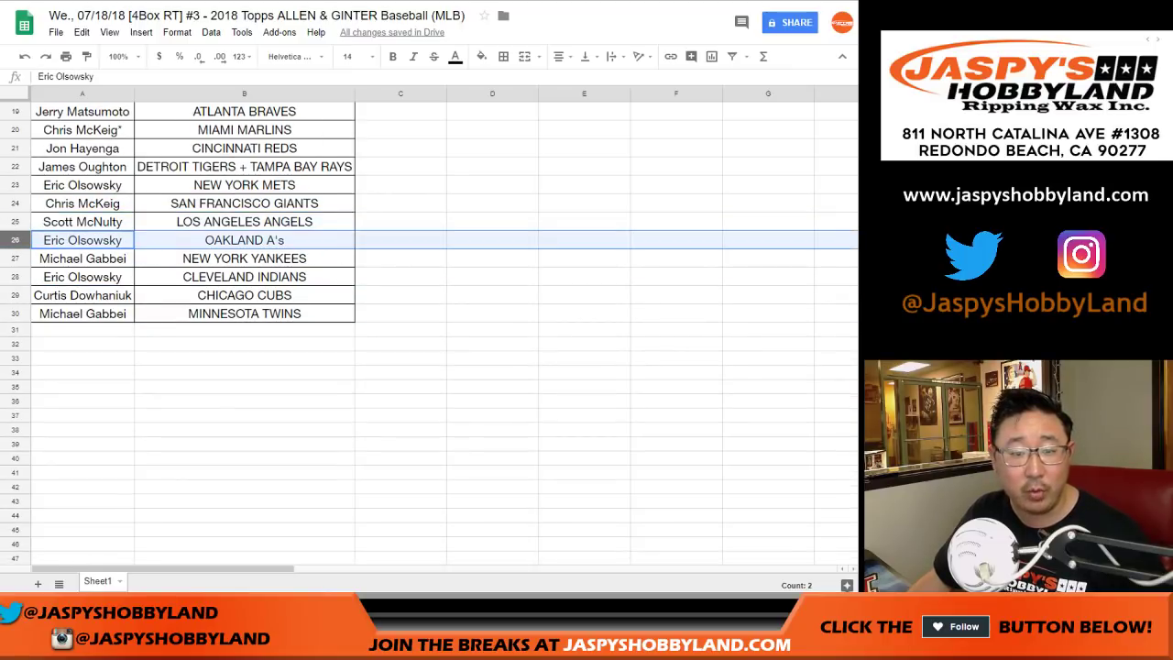
left_click(15, 259)
left_click(15, 276)
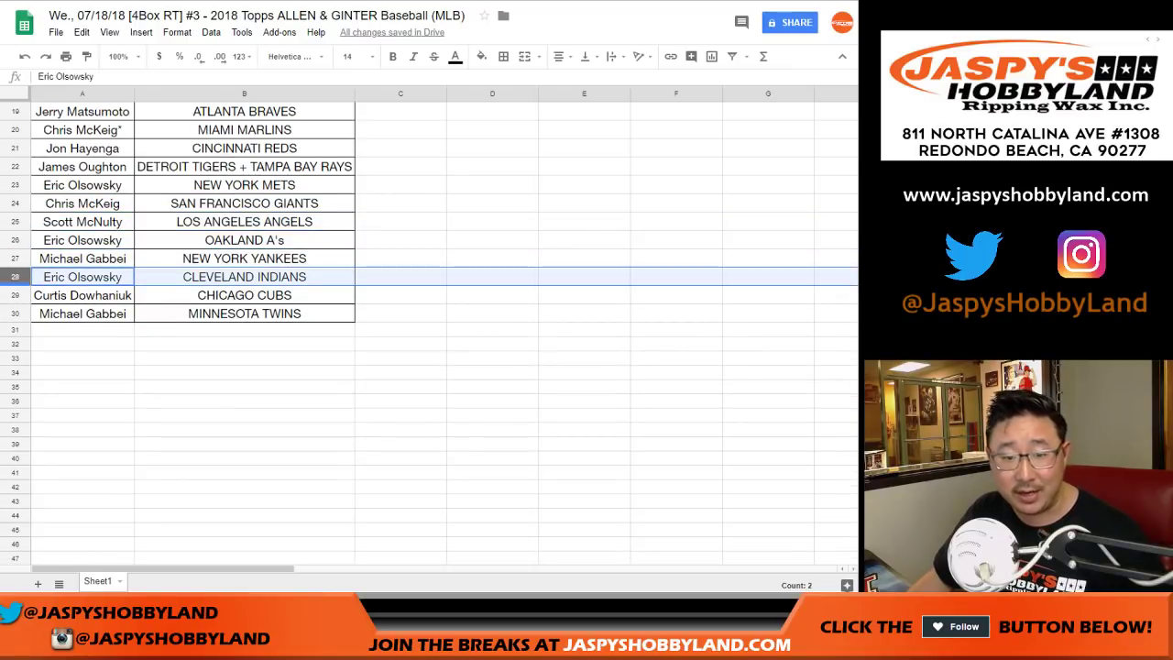
left_click(15, 295)
left_click(15, 312)
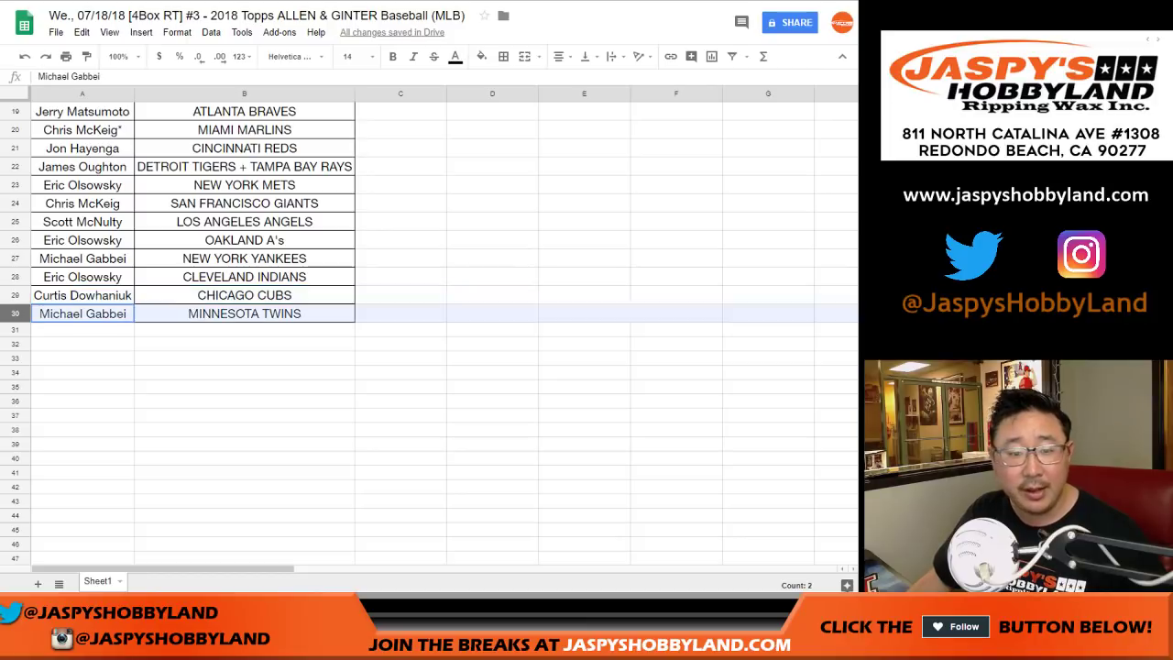
- Sort the sheet by the team names in column B from A to Z
scroll(431, 330, "up", 5)
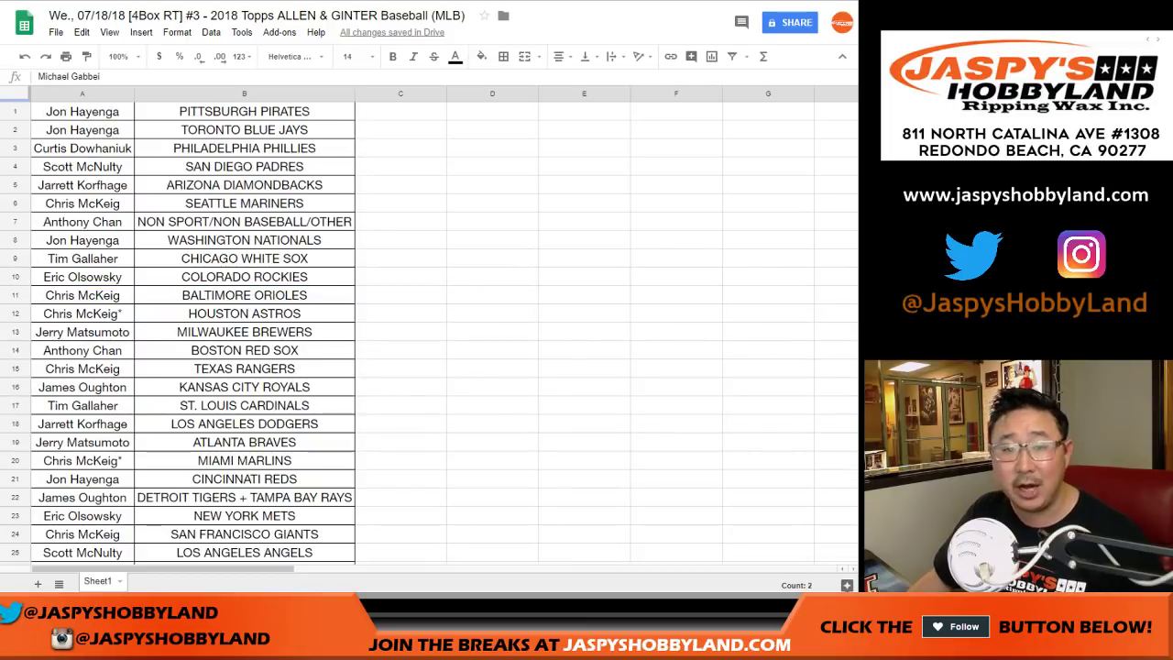
left_click(243, 93)
left_click(210, 32)
left_click(266, 52)
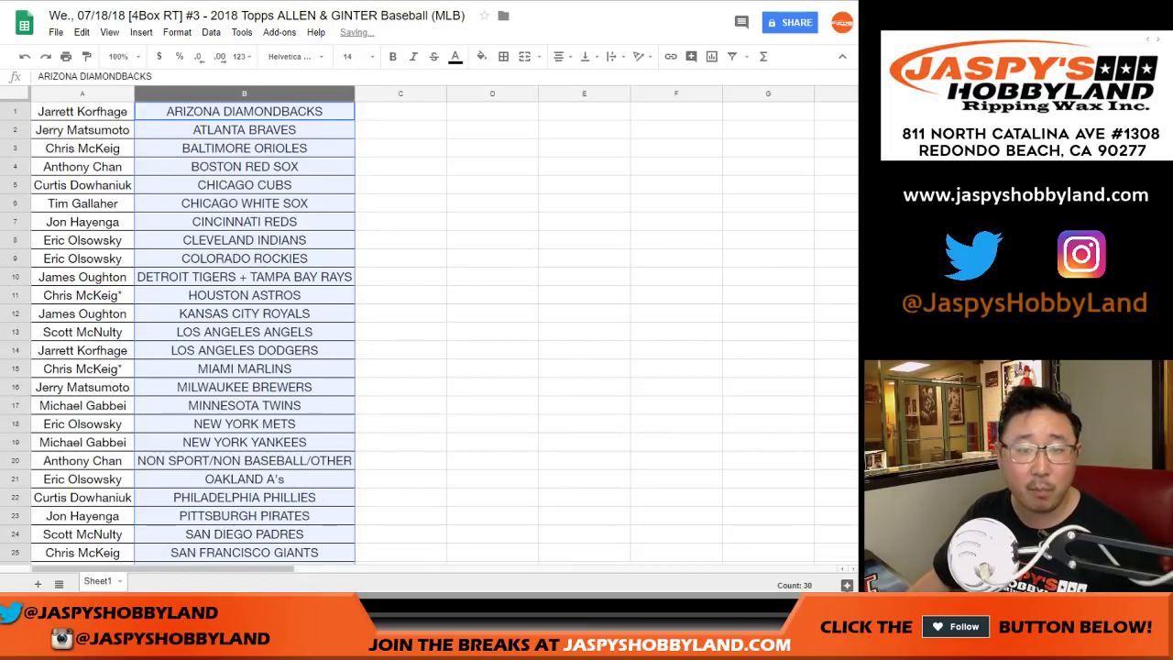
- Select the whole table of names and teams in A1:B30 and set the sheet zoom to 84%
left_click(83, 112)
scroll(244, 332, "down", 4)
left_click(244, 333, "shift")
scroll(244, 333, "up", 4)
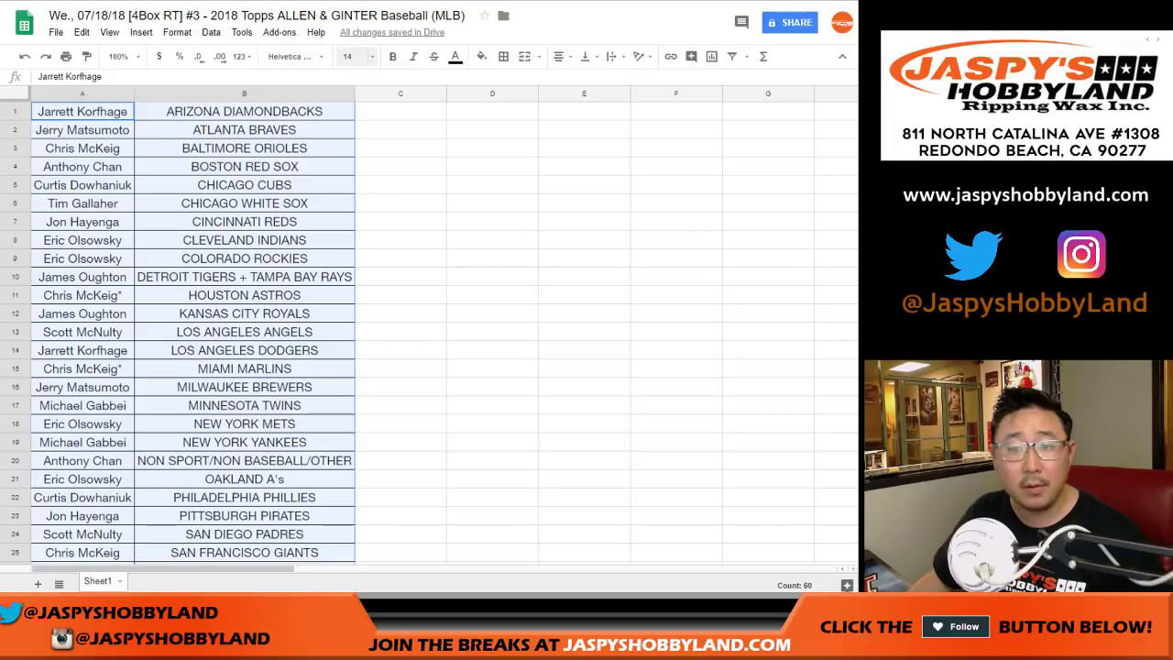
left_click(117, 56)
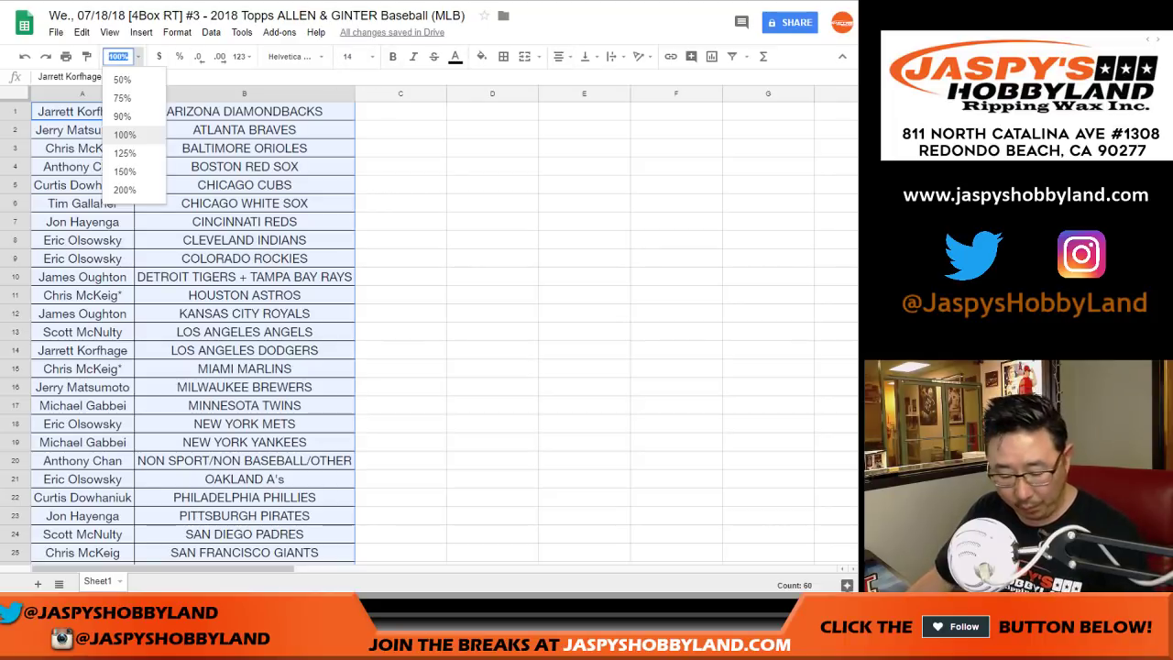
type("85")
key("Return")
left_click(117, 56)
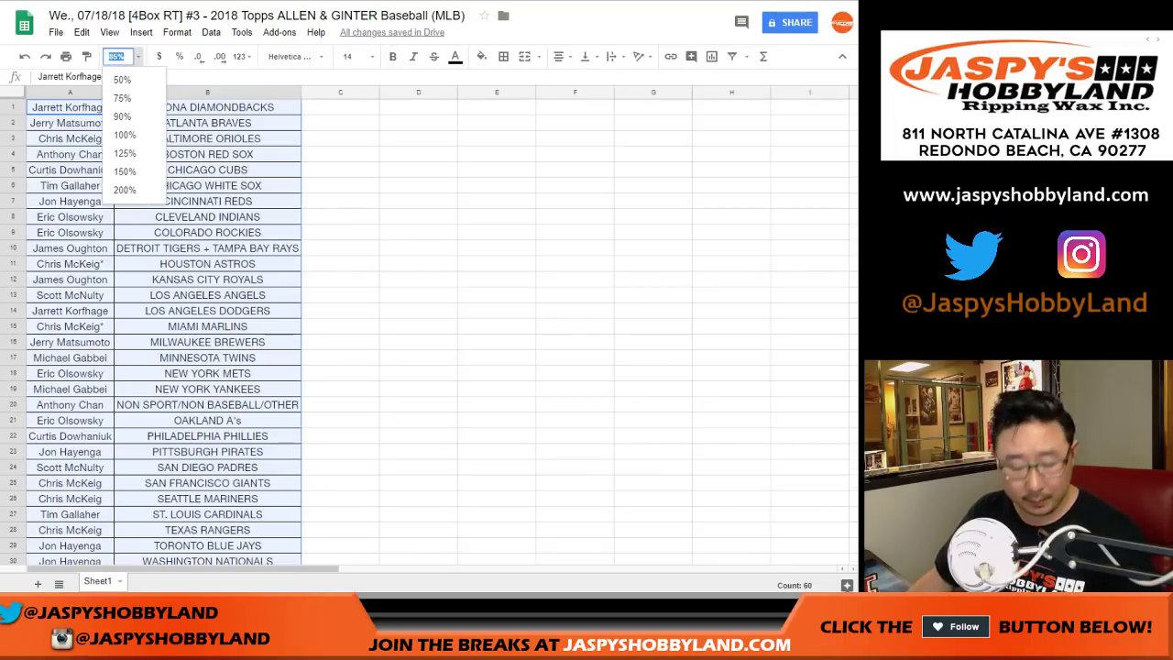
type("84")
key("Return")
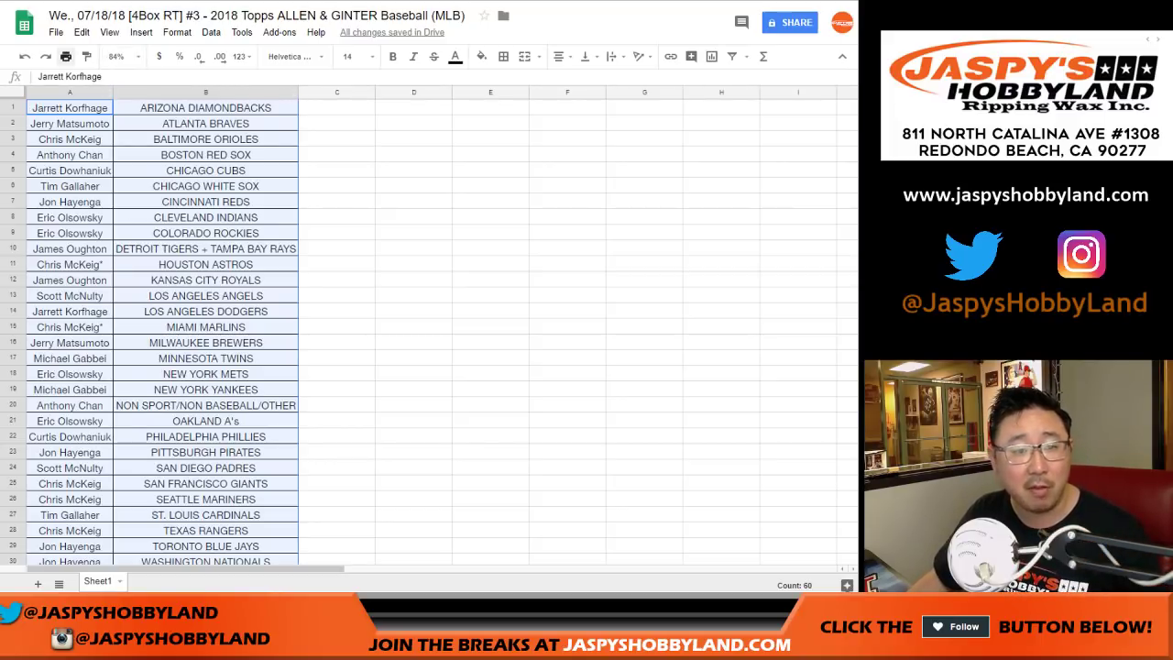
- Print the current sheet on Letter paper in portrait orientation with the scale fit to width
left_click(66, 56)
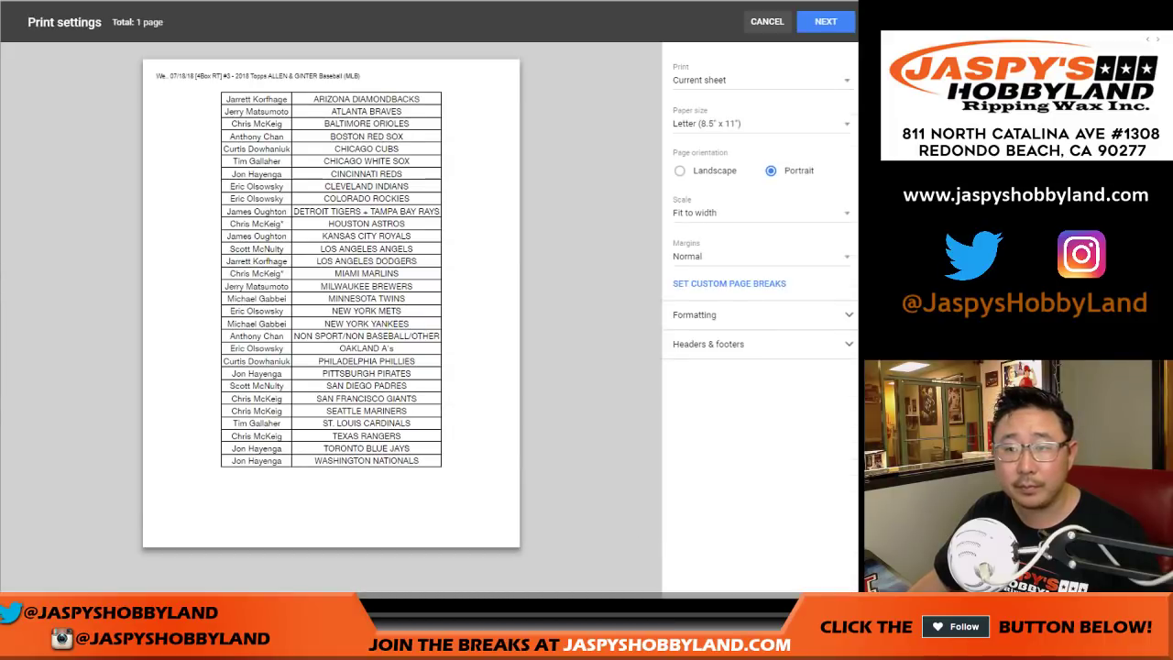
left_click(767, 21)
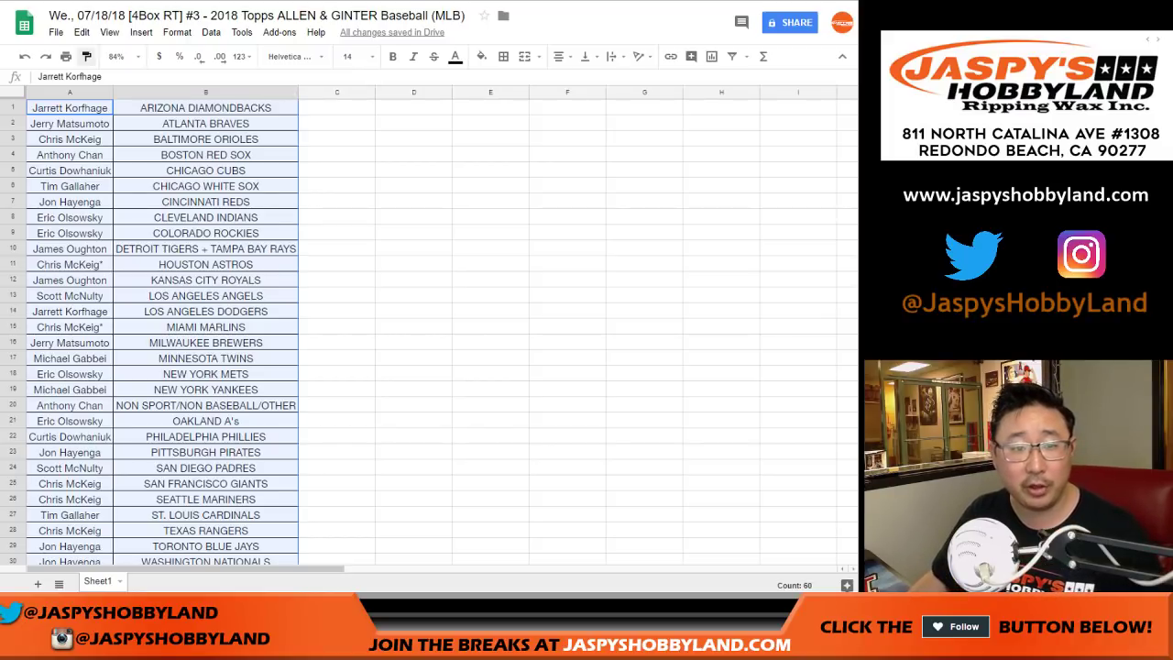
left_click(66, 56)
left_click(826, 21)
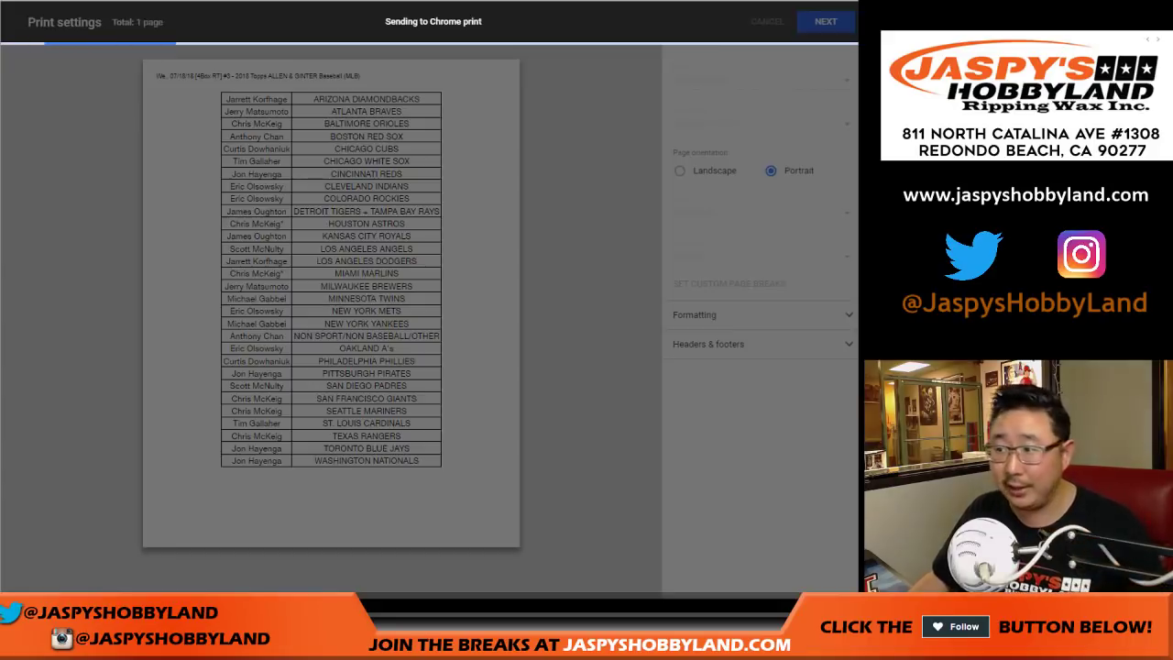
key("Return")
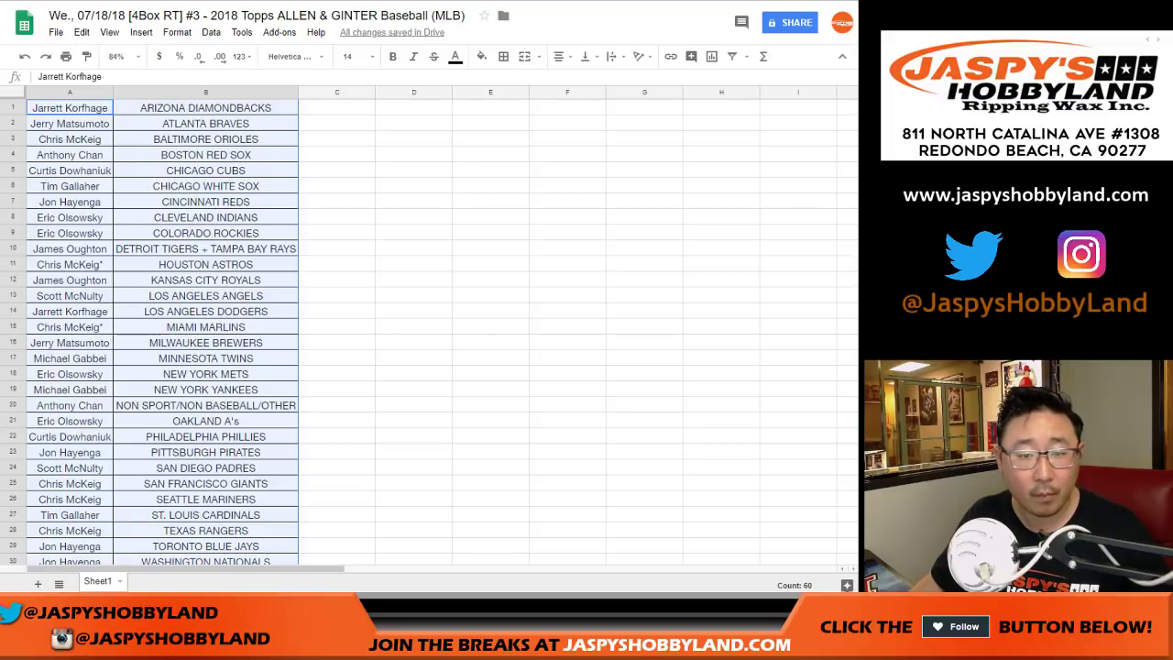
- Move OAKLAND A's from B21 to C21 and PHILADELPHIA PHILLIES from B22 to C22, and fit column C to its contents
left_click(205, 422)
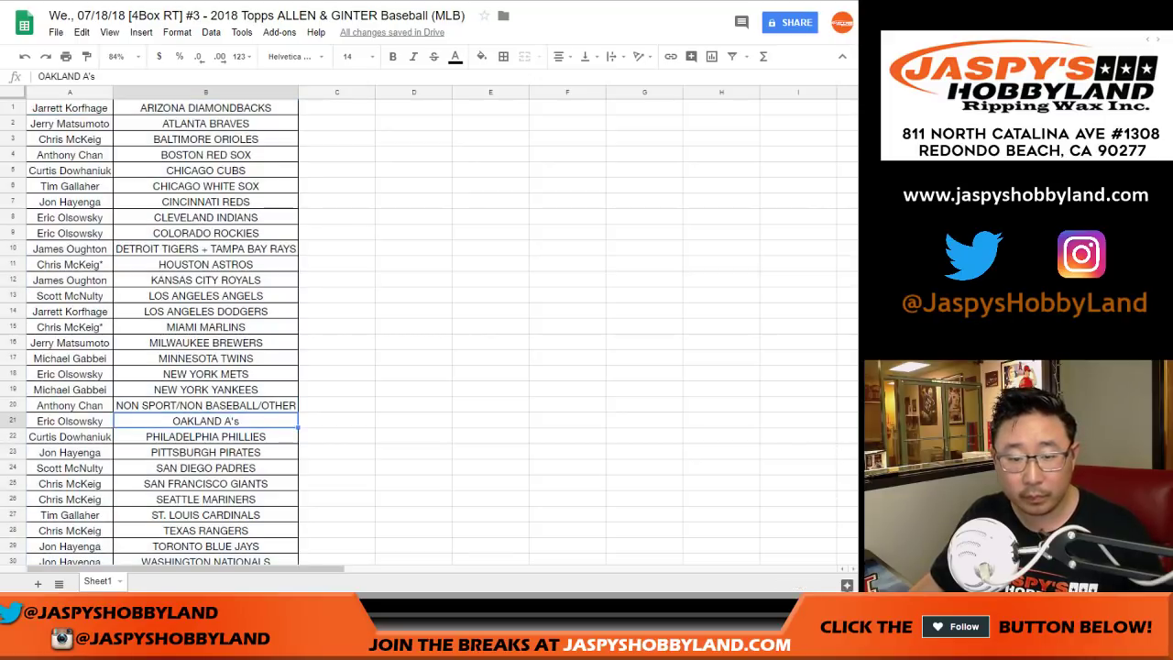
key("ctrl+x")
left_click(337, 422)
key("ctrl+v")
left_click(205, 437)
key("ctrl+x")
left_click(338, 437)
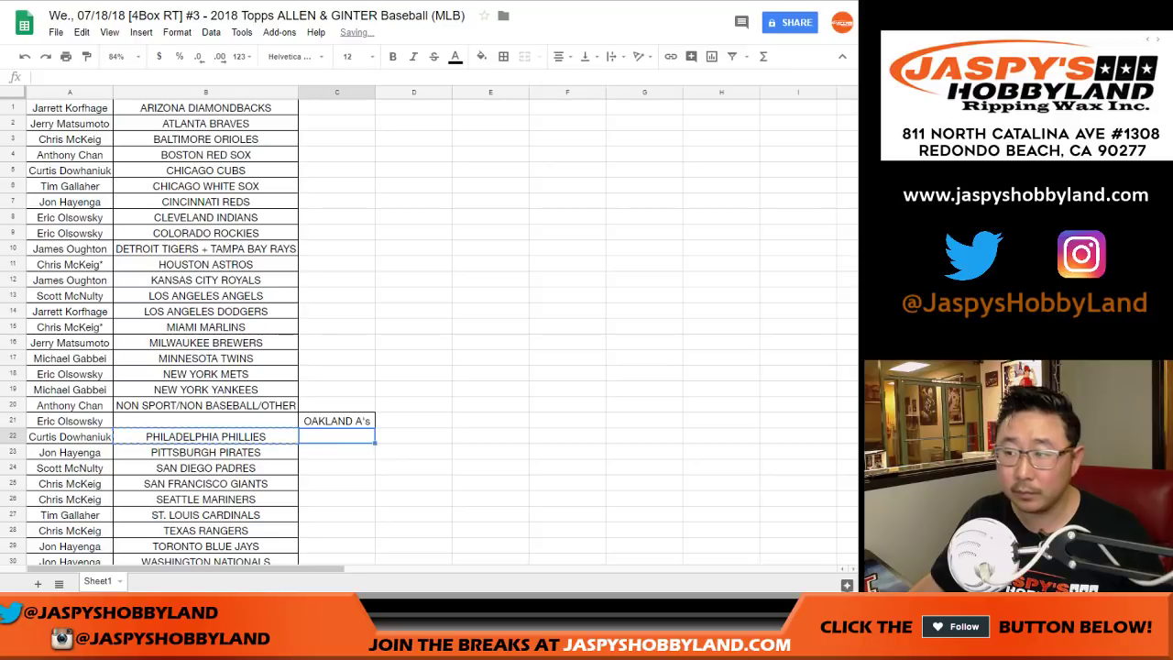
key("ctrl+v")
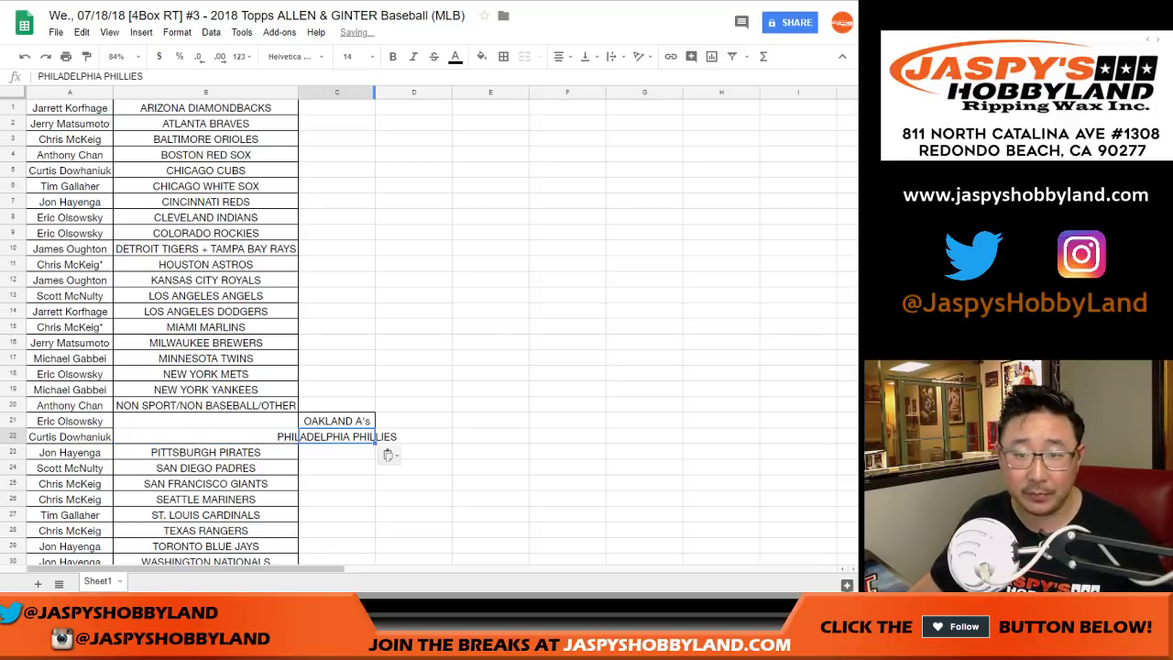
double_click(375, 92)
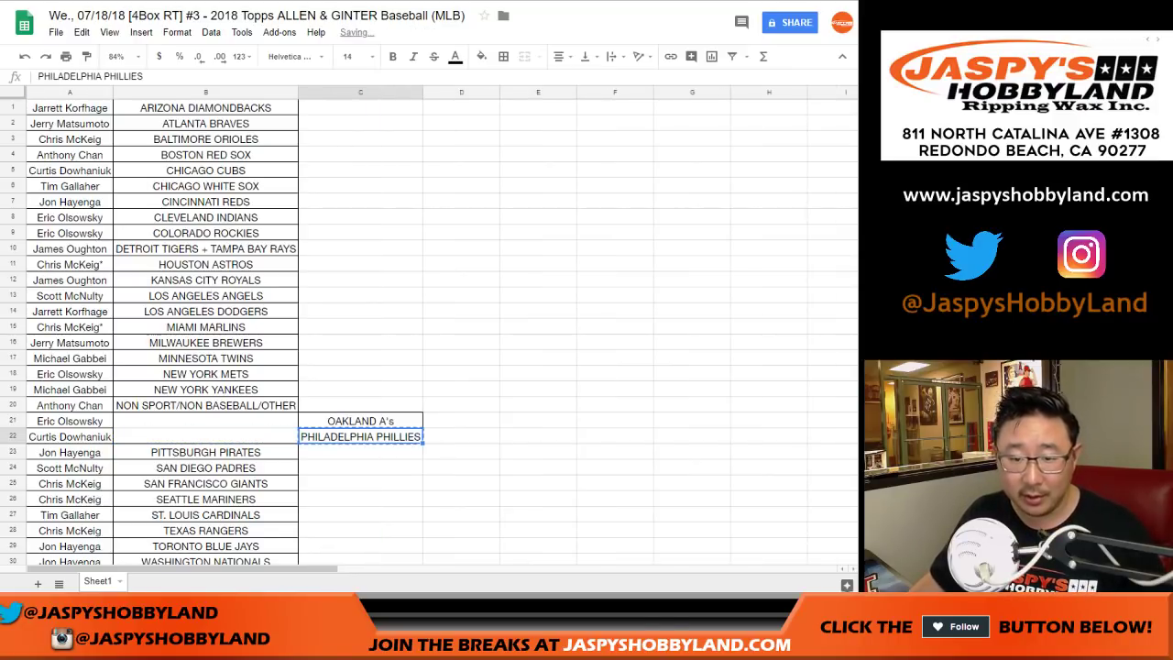
- Move PHILADELPHIA PHILLIES from C22 into B21 and append -T to mark the team as traded
left_click(205, 422)
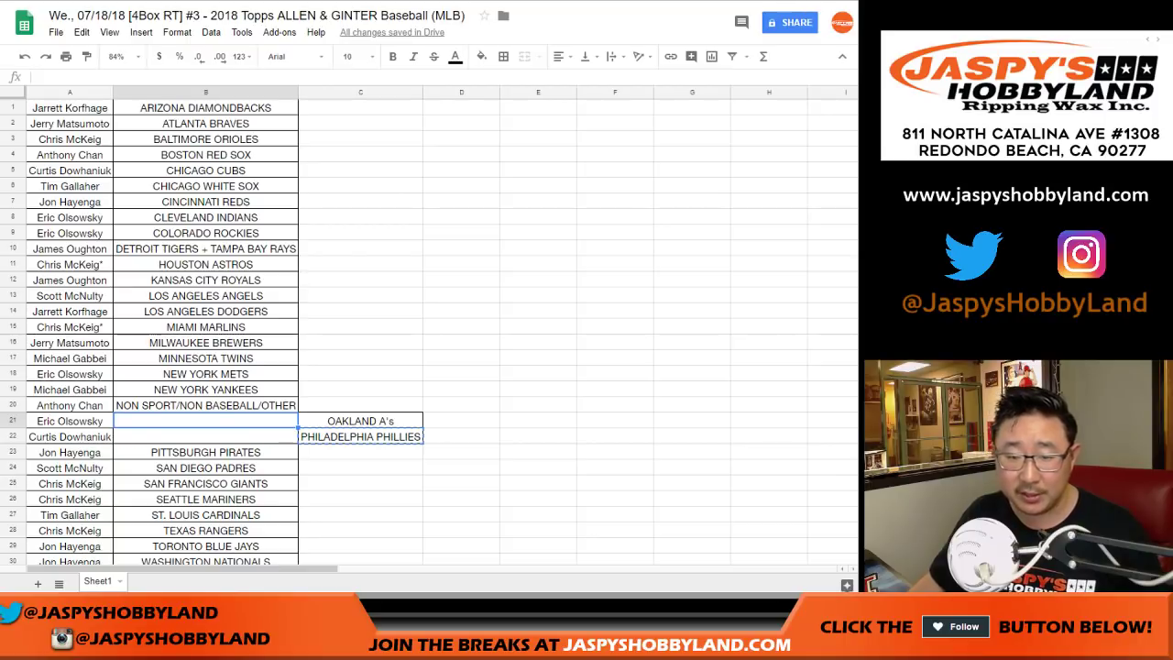
key("ctrl+v")
key("Return")
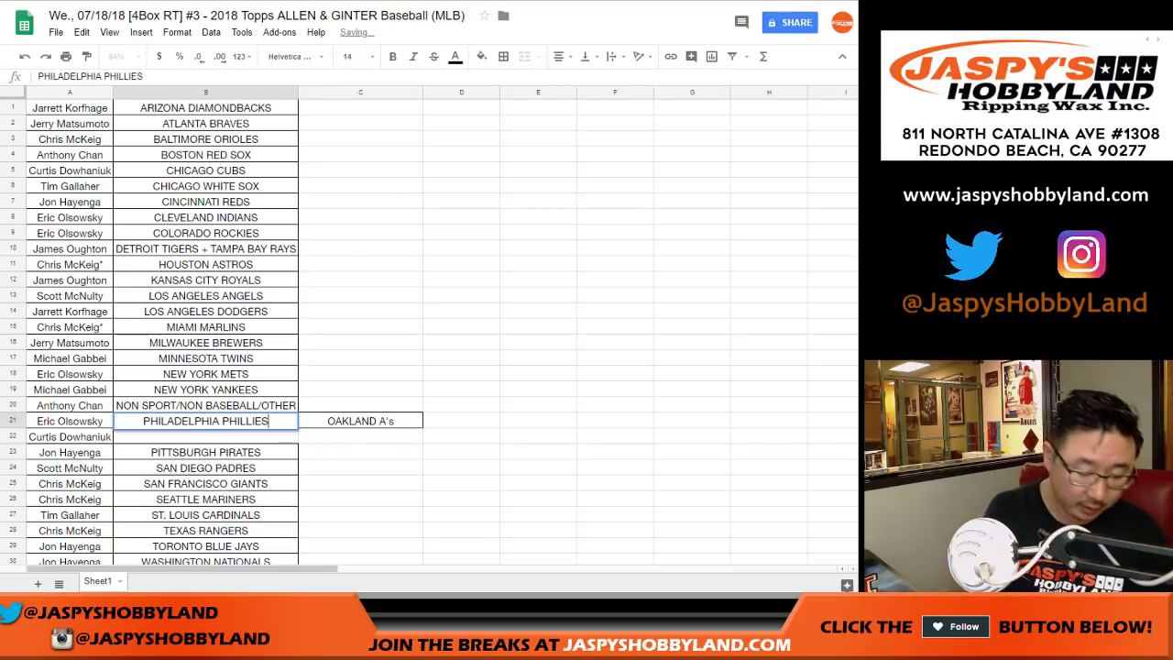
type("-T")
key("Return")
- Move OAKLAND A's from C21 into B22 and append -T to the team name
key("Up")
key("Right")
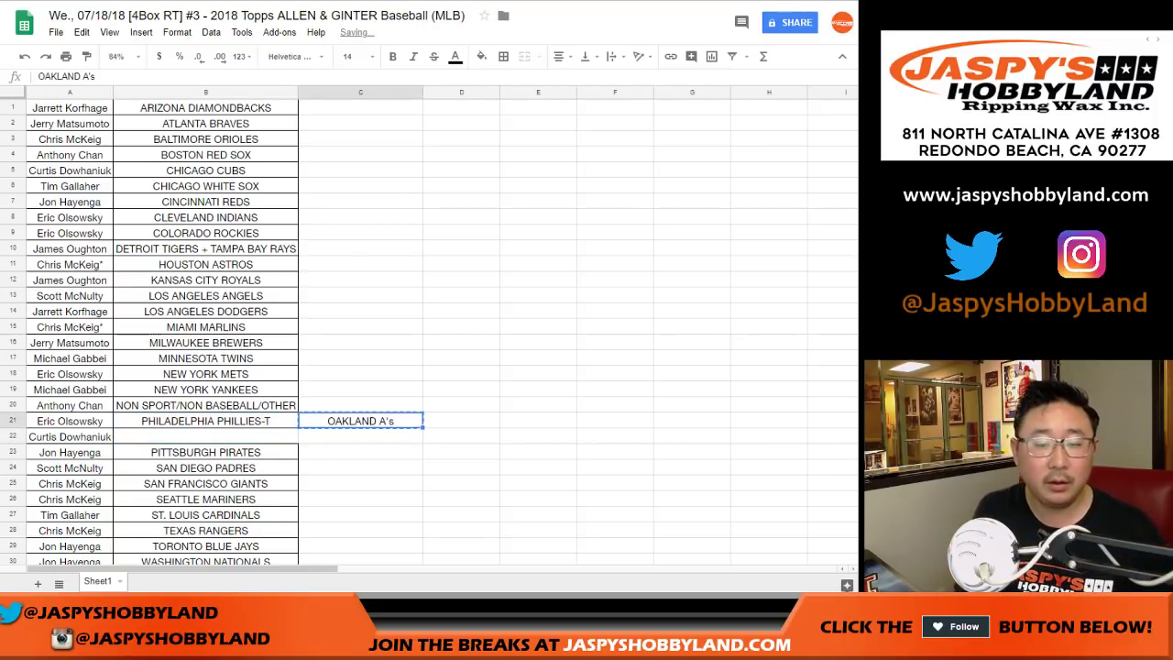
key("ctrl+x")
key("Down")
key("Left")
key("ctrl+v")
key("Return")
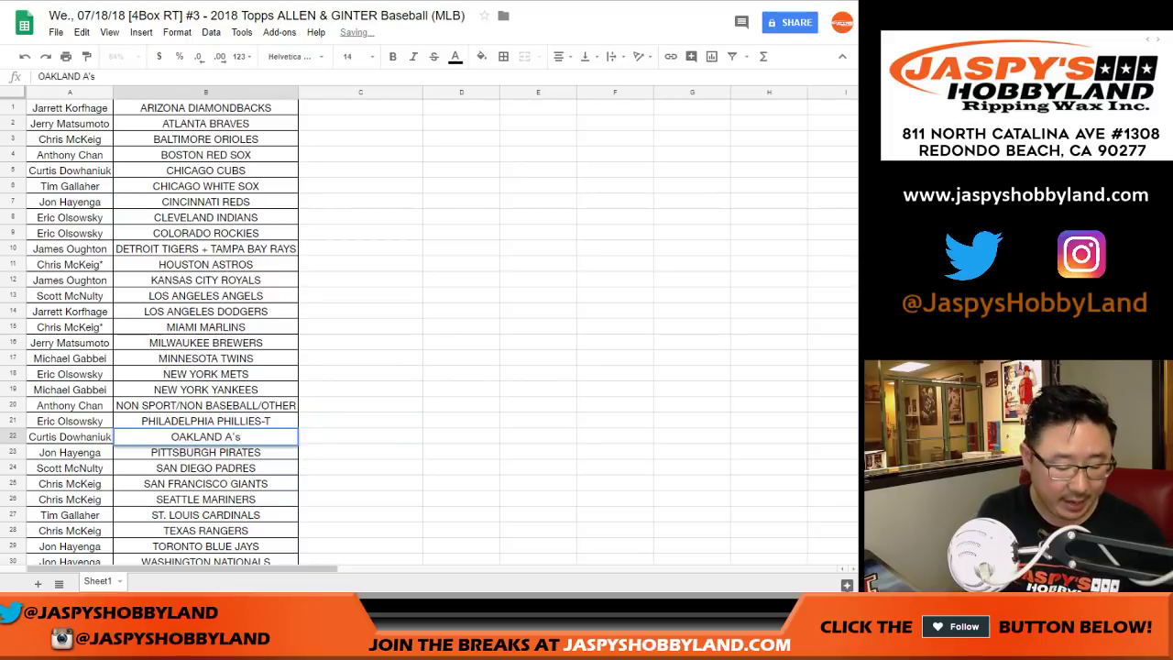
type("-T")
key("Return")
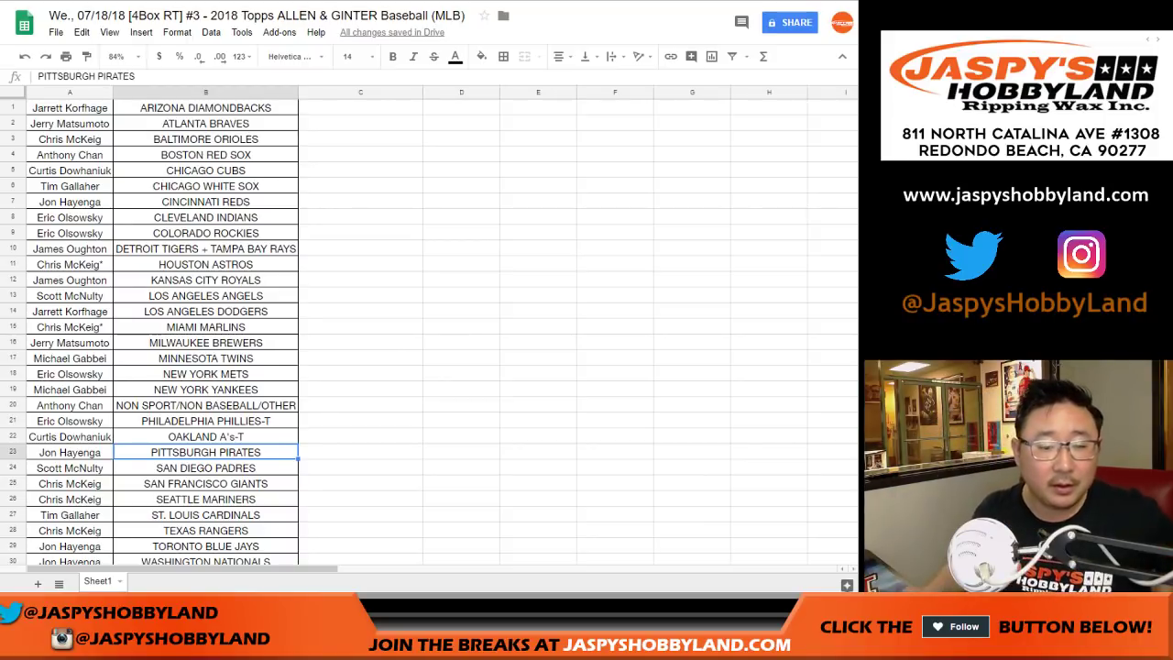
- Print one copy of the current sheet with the swapped teams on Letter paper, in portrait and fit to width
left_click(66, 56)
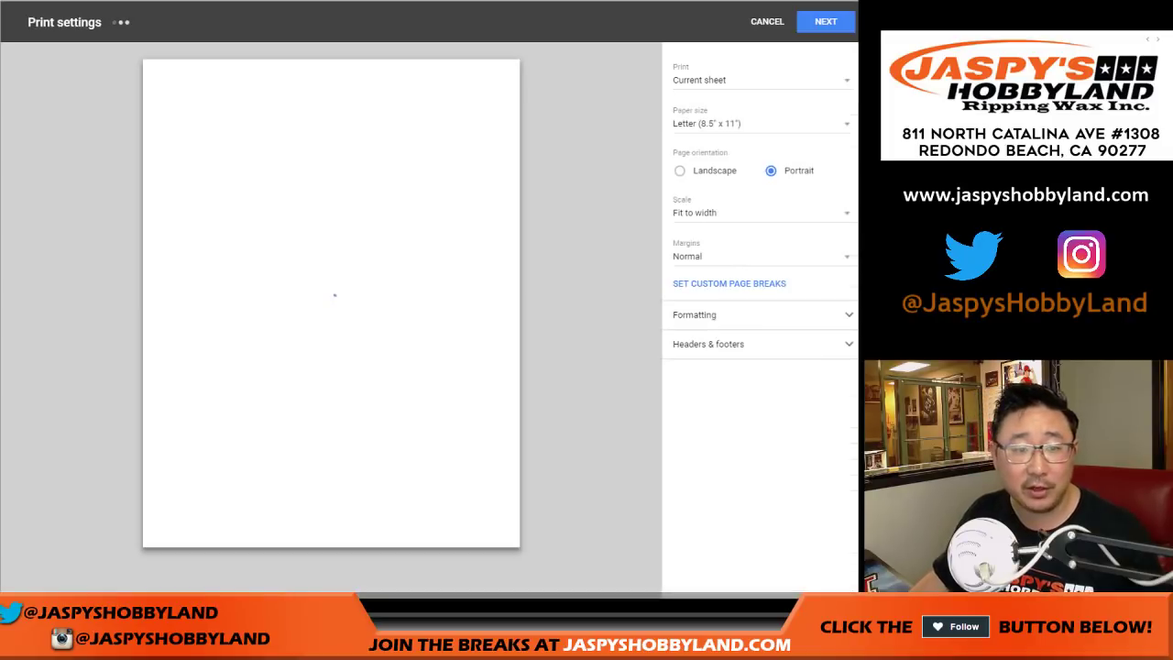
key("Escape")
key("ctrl+p")
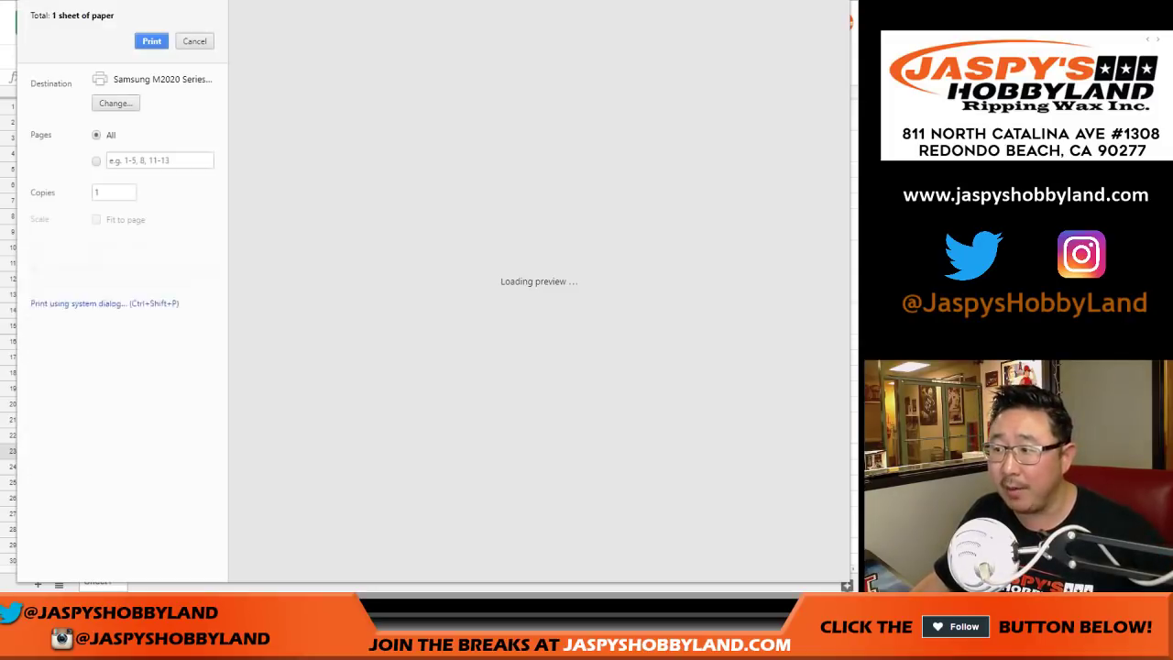
key("Escape")
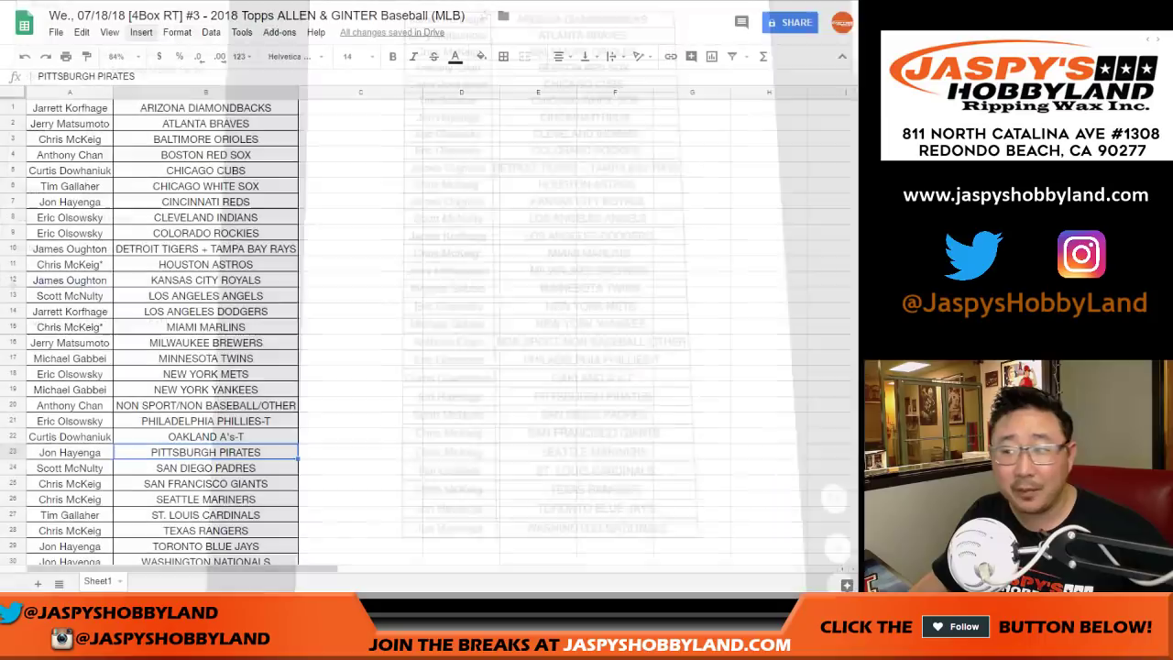